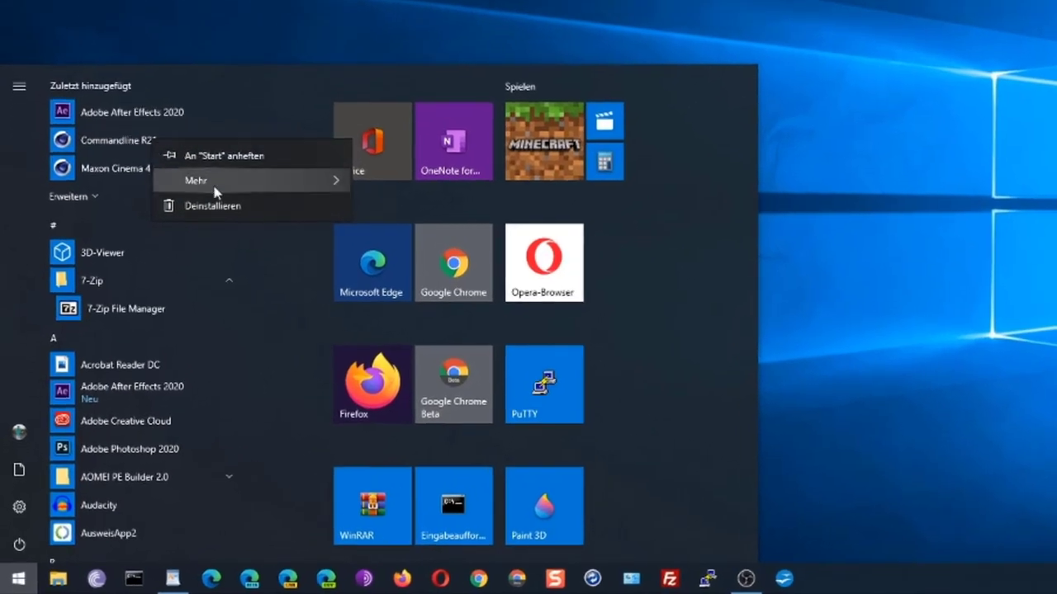
Open the file location of the 7-Zip File Manager entry from the start menu's program list
{"action": "mouse_move", "coordinate": [215, 184]}
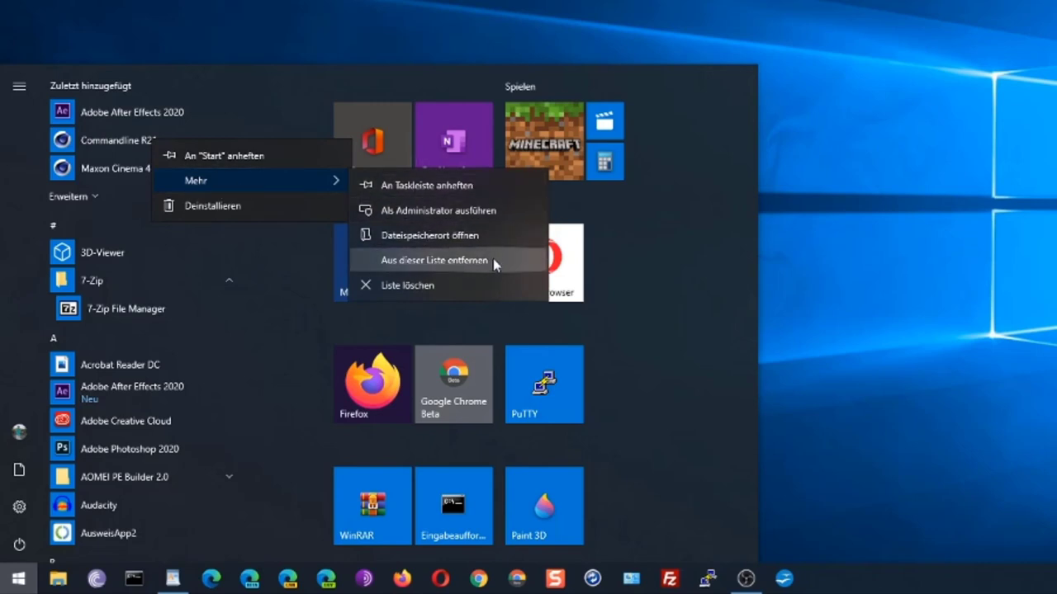
{"action": "left_click", "coordinate": [140, 128]}
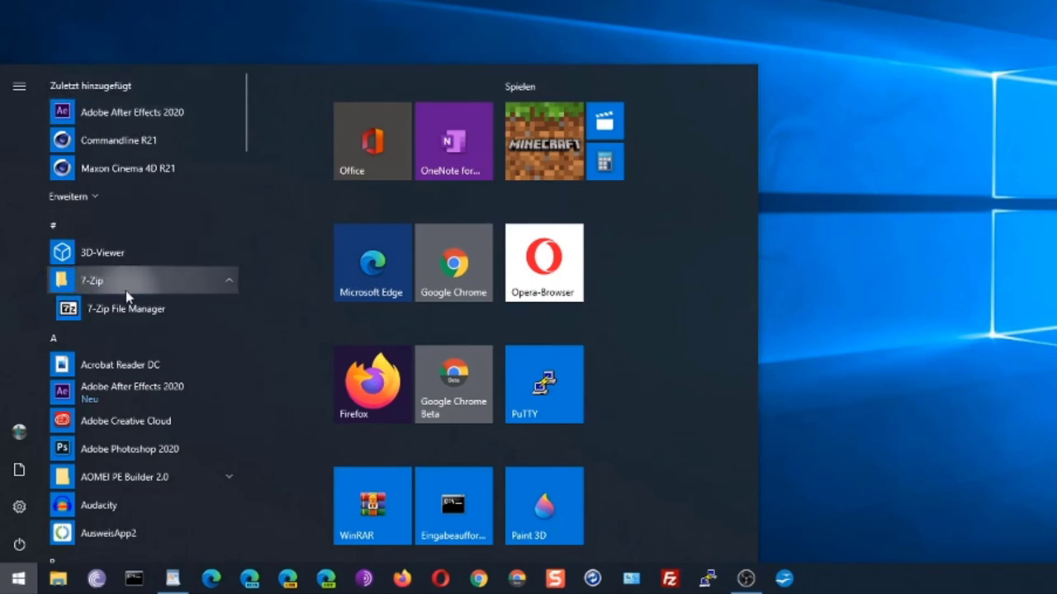
{"action": "left_click", "coordinate": [107, 281]}
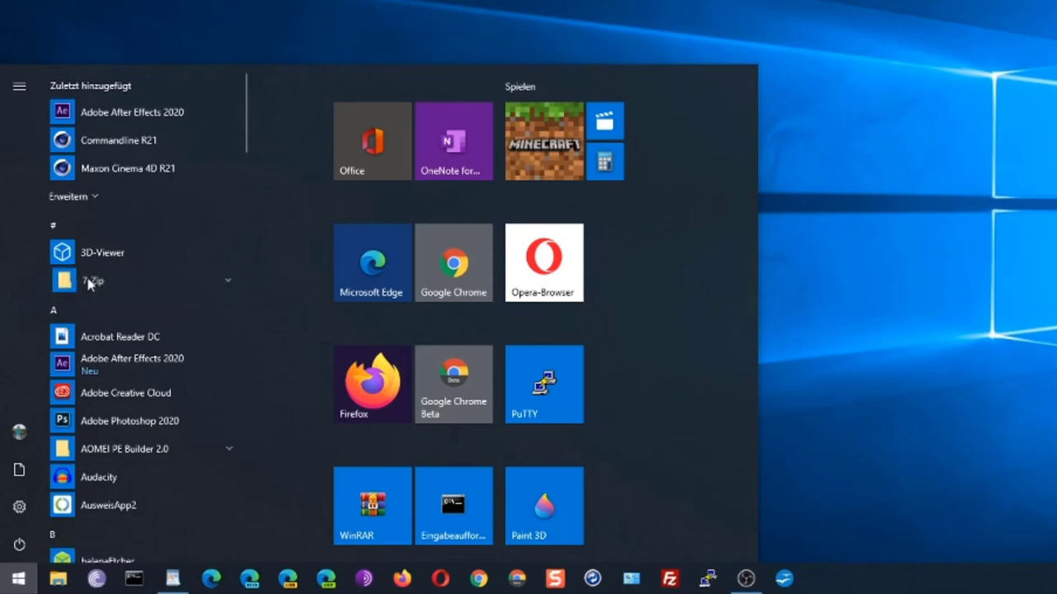
{"action": "left_click", "coordinate": [108, 280]}
{"action": "right_click", "coordinate": [129, 307]}
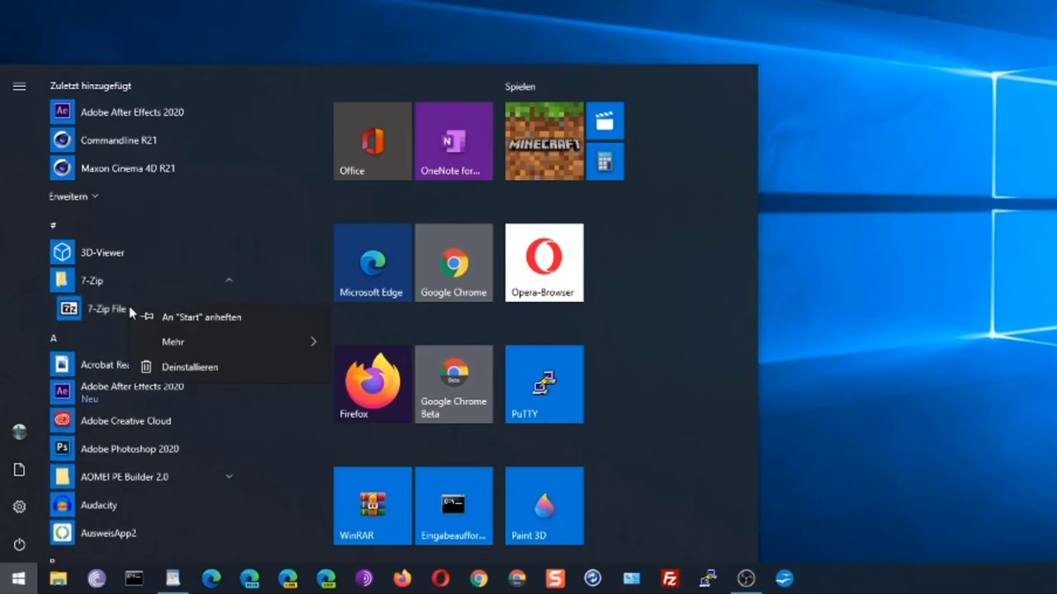
{"action": "mouse_move", "coordinate": [320, 350]}
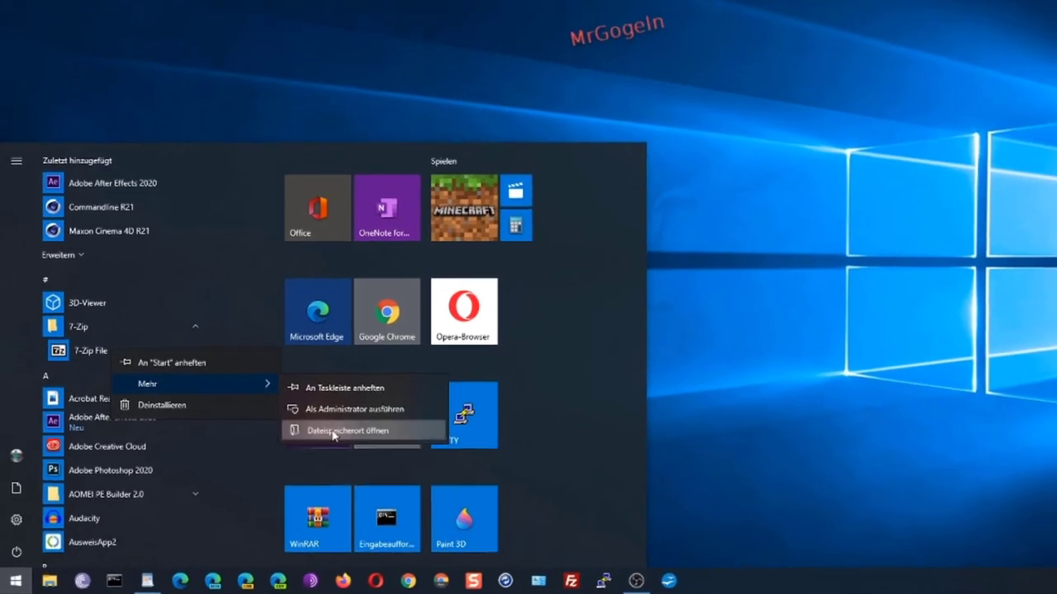
{"action": "left_click", "coordinate": [356, 419]}
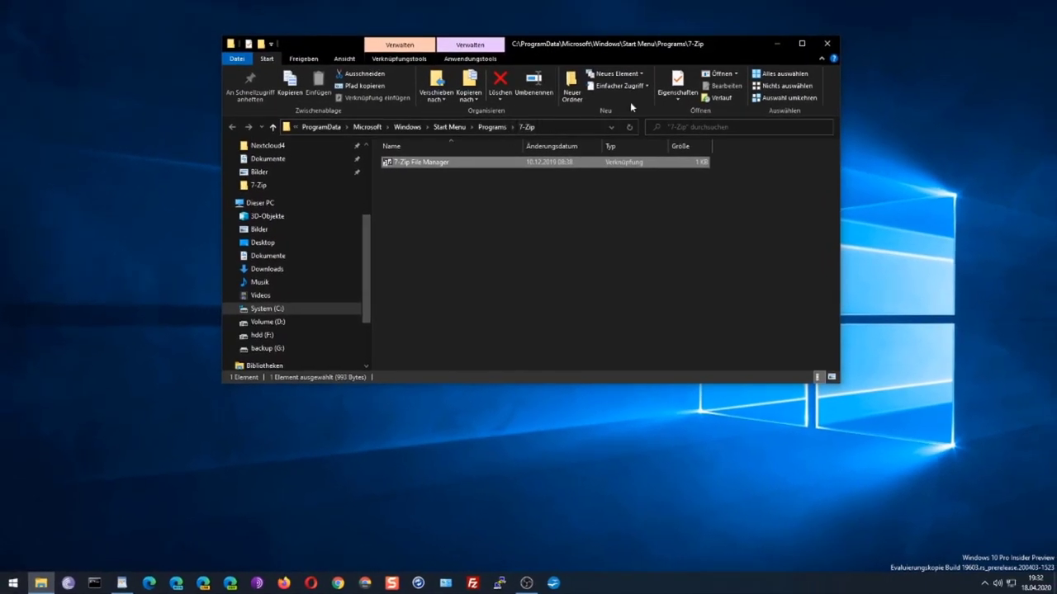
Go to the System (C:) drive and open the hidden folder C:\ProgramData by its path
{"action": "left_click", "coordinate": [273, 310]}
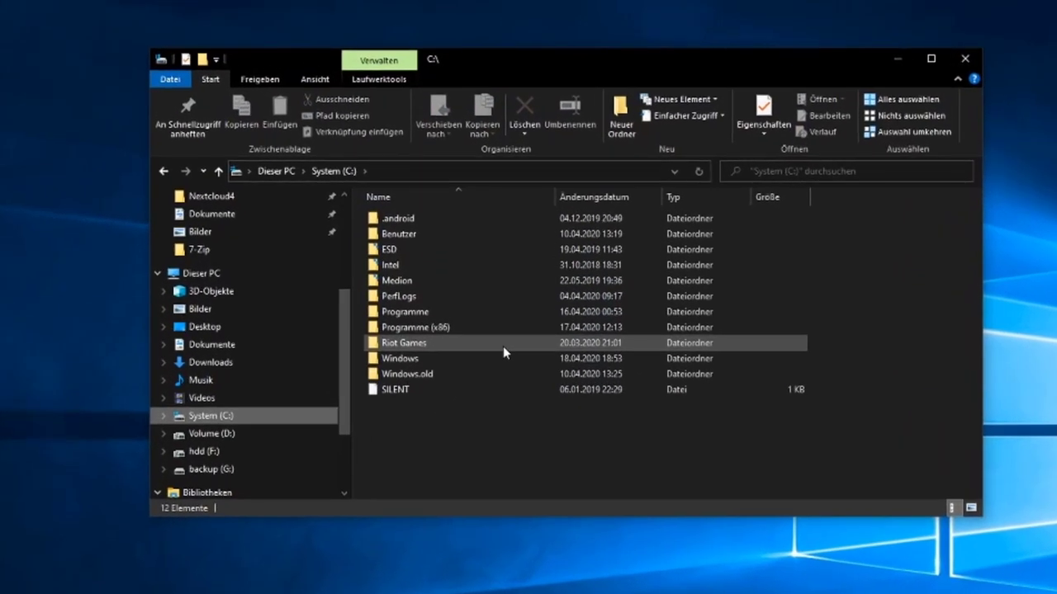
{"action": "key", "text": "super"}
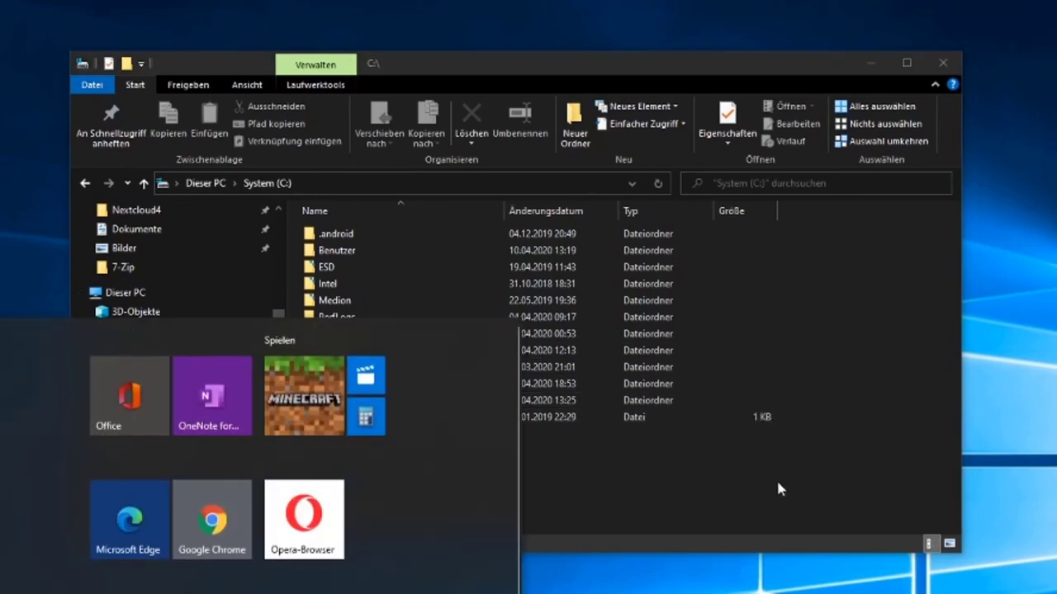
{"action": "left_click", "coordinate": [777, 489]}
{"action": "left_click", "coordinate": [351, 183]}
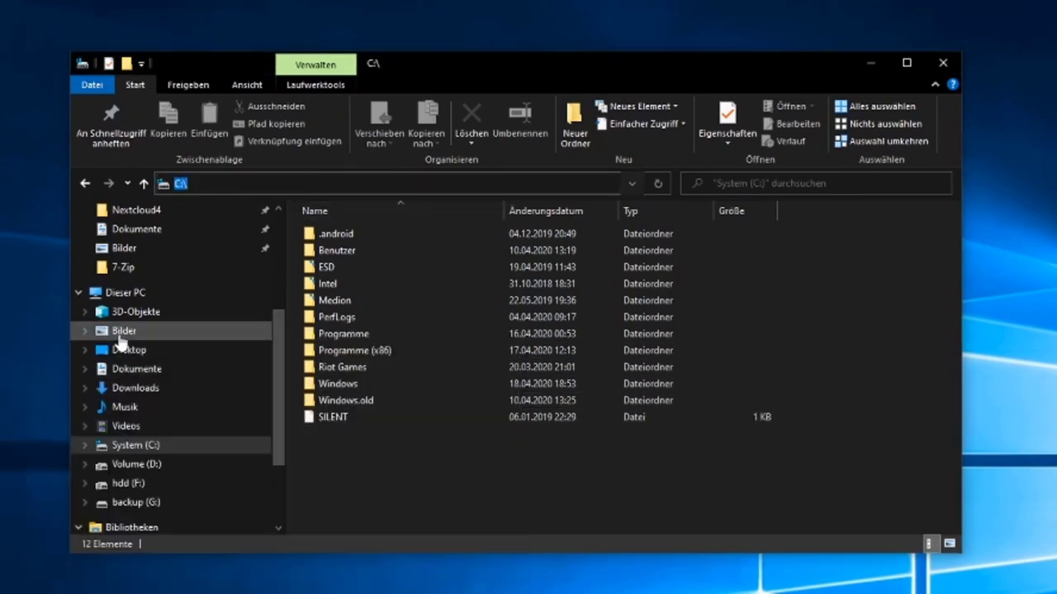
{"action": "left_click_drag", "start_coordinate": [308, 185], "coordinate": [203, 189]}
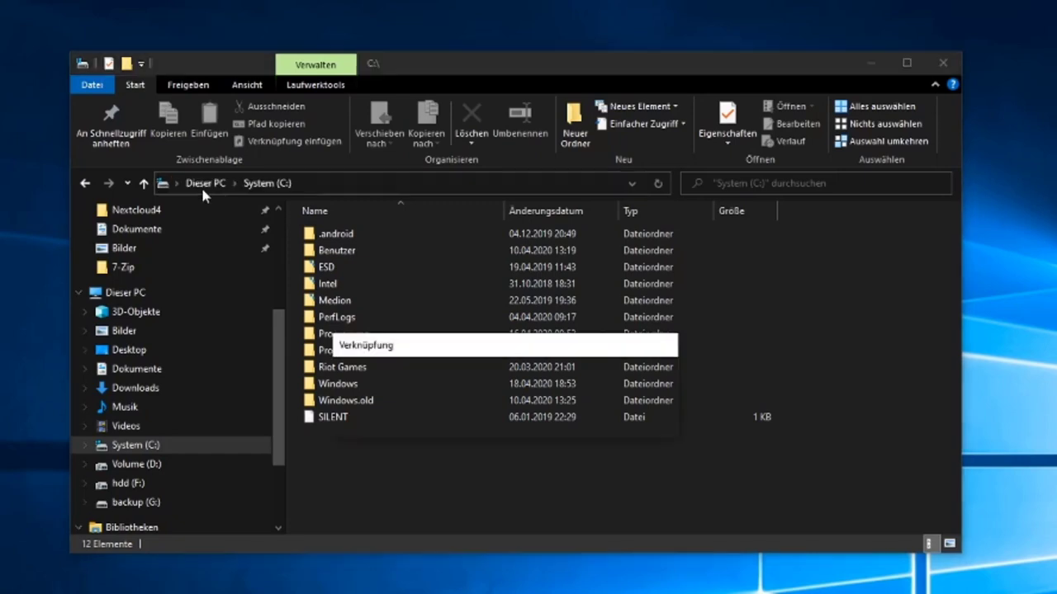
{"action": "left_click", "coordinate": [642, 422]}
{"action": "left_click", "coordinate": [321, 184]}
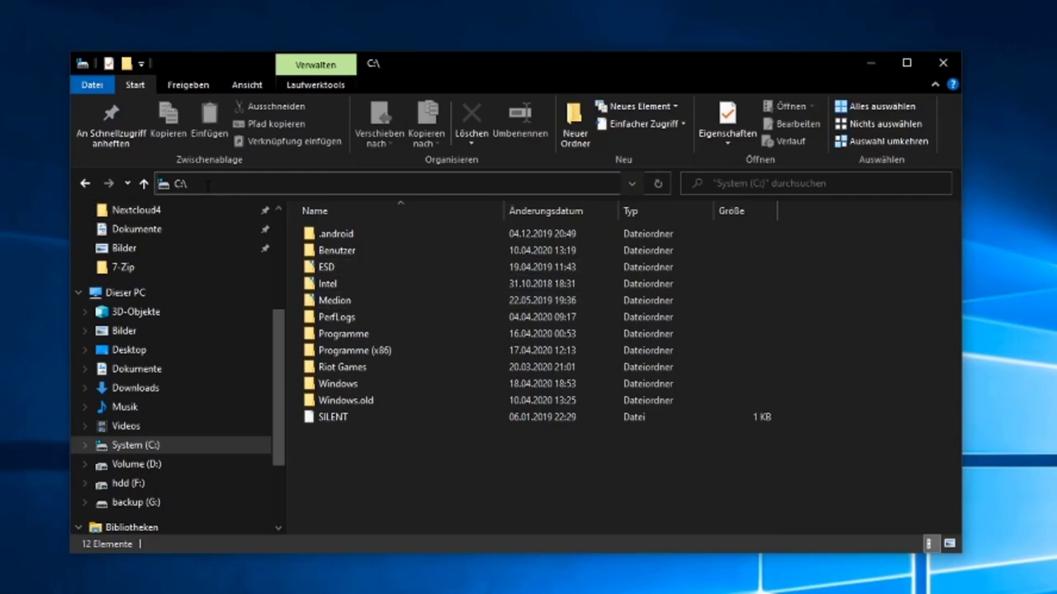
{"action": "type", "text": "Pro"}
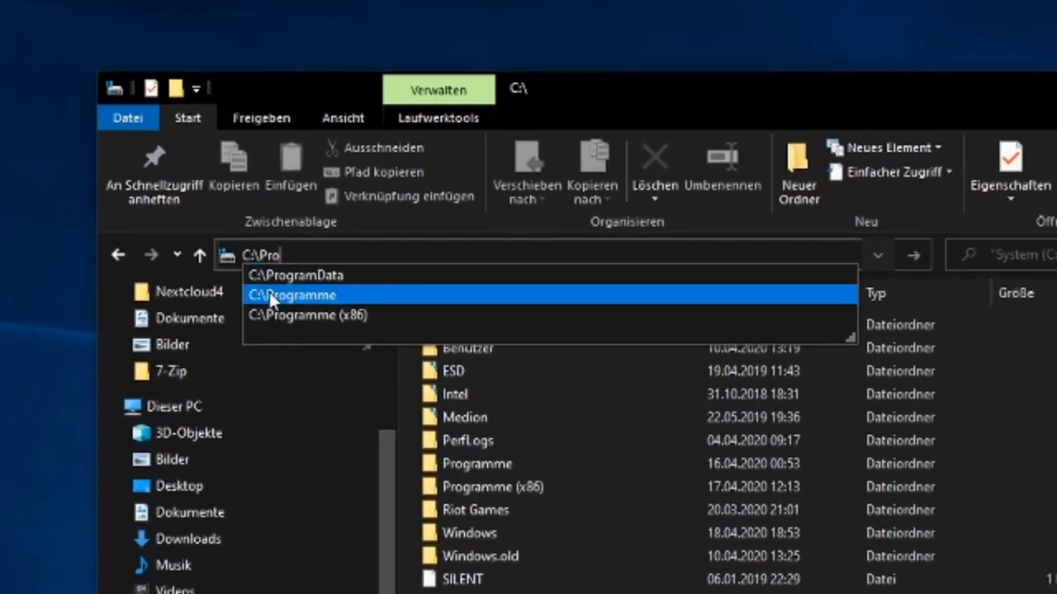
{"action": "left_click", "coordinate": [294, 273]}
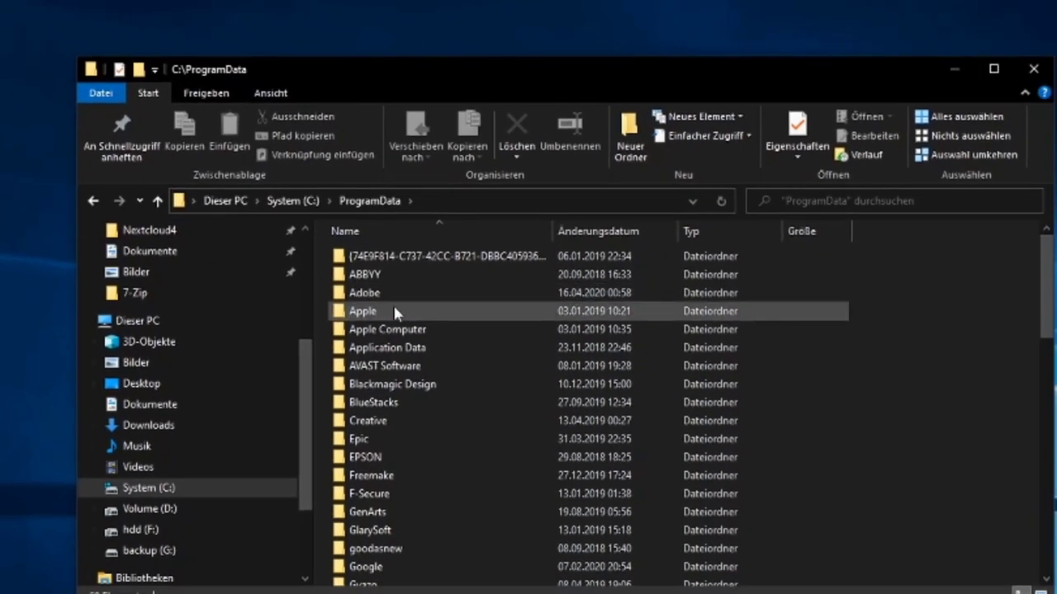
Open the Microsoft folder inside ProgramData and its Windows subfolder
{"action": "scroll", "coordinate": [405, 326], "scroll_direction": "down", "scroll_amount": 1}
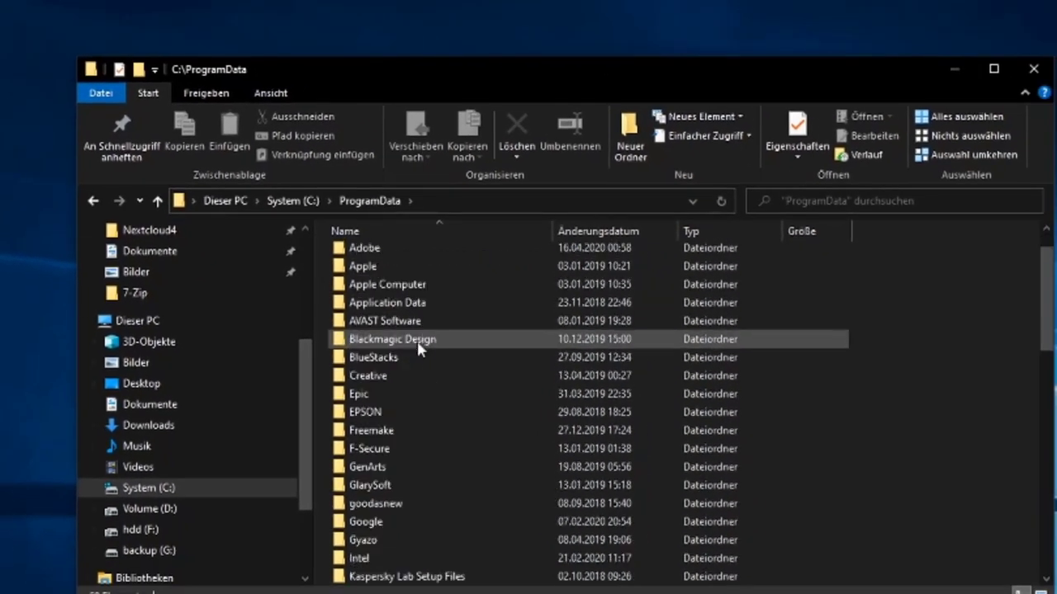
{"action": "scroll", "coordinate": [417, 340], "scroll_direction": "up", "scroll_amount": 1}
{"action": "type", "text": "mi"}
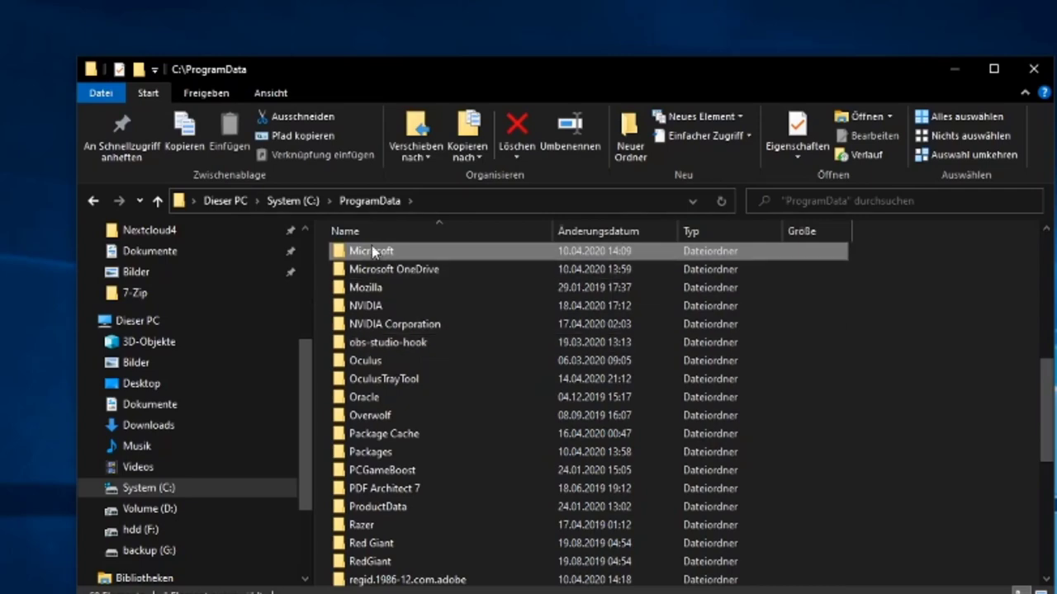
{"action": "double_click", "coordinate": [360, 252]}
{"action": "type", "text": "w"}
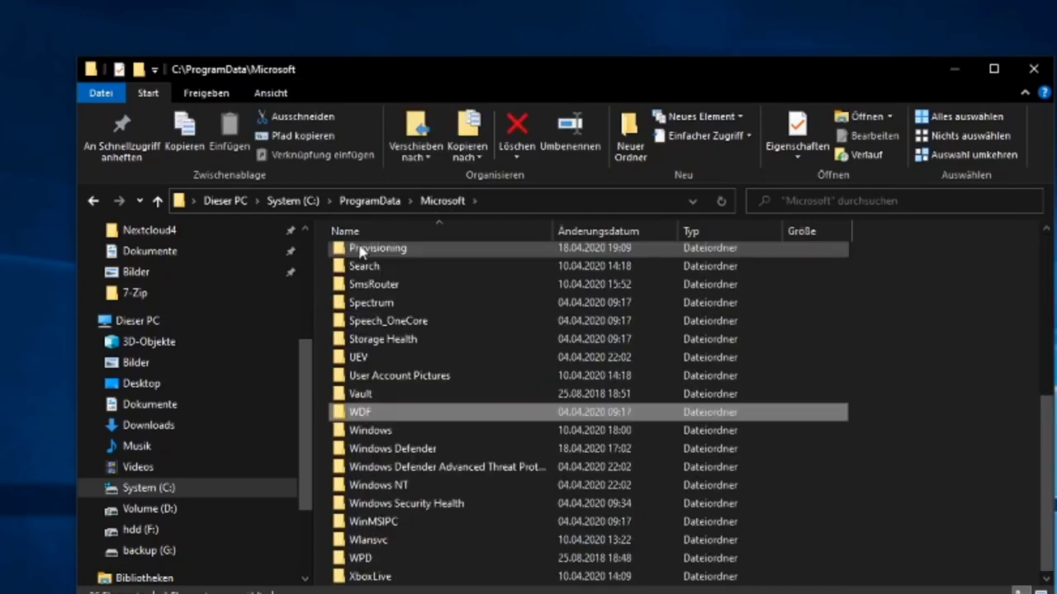
{"action": "left_click", "coordinate": [375, 431]}
{"action": "double_click", "coordinate": [374, 431]}
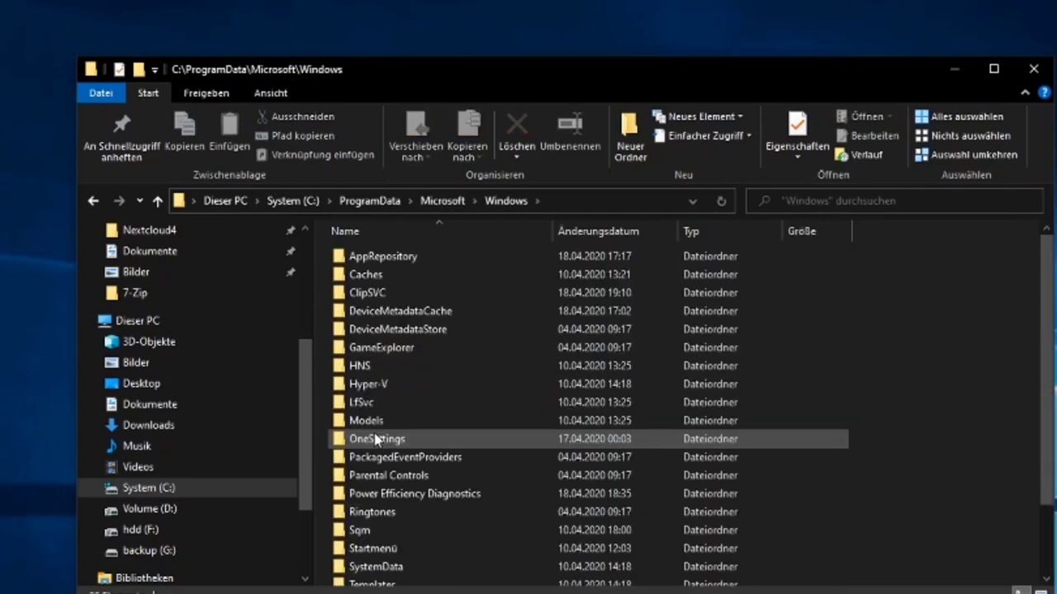
Open the Startmenü folder and the Programme folder inside it
{"action": "key", "text": "s"}
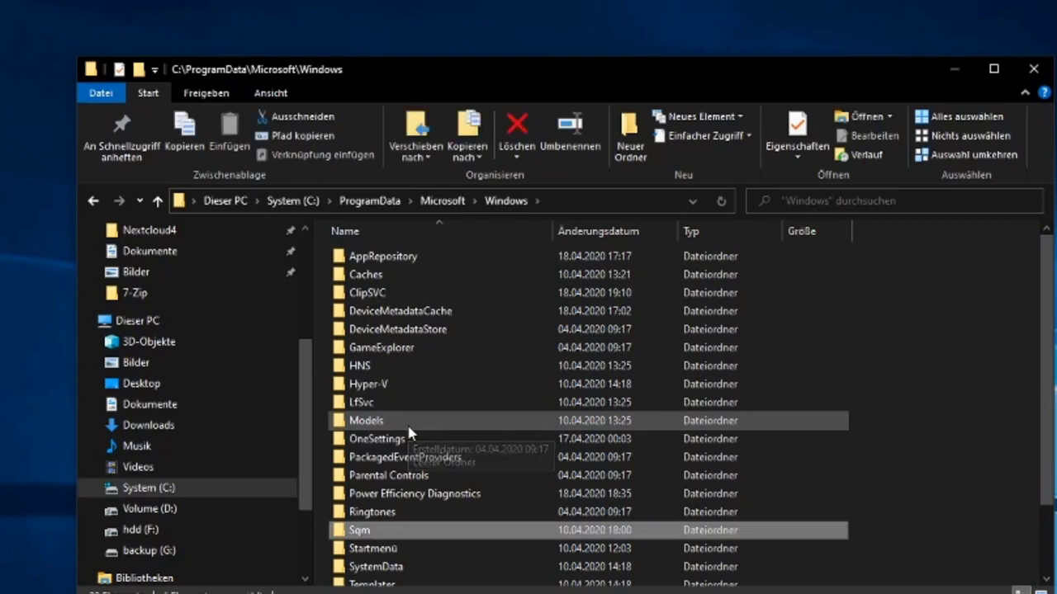
{"action": "scroll", "coordinate": [475, 471], "scroll_direction": "down", "scroll_amount": 2}
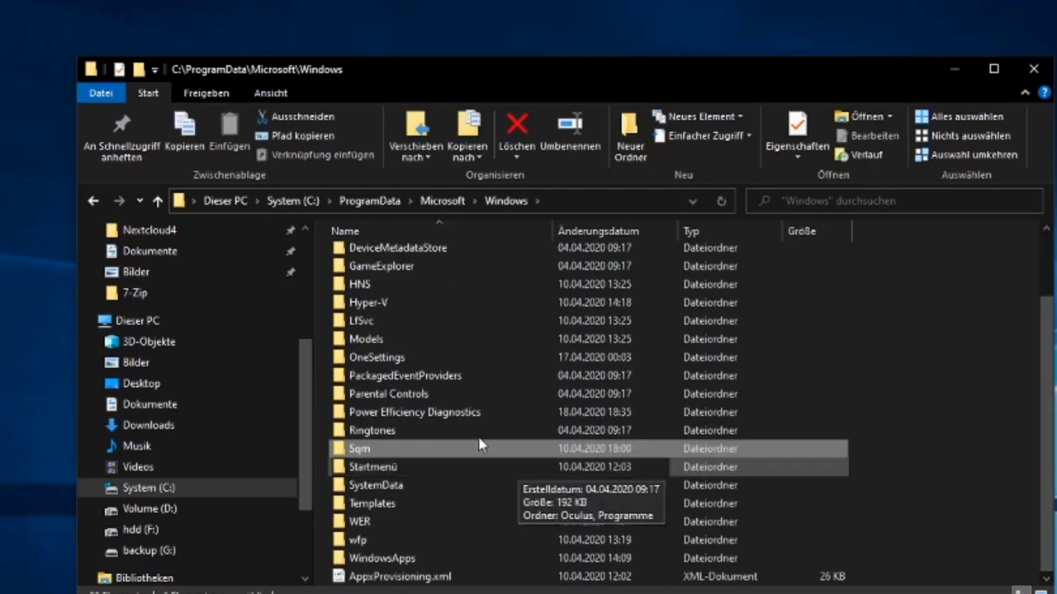
{"action": "double_click", "coordinate": [373, 467]}
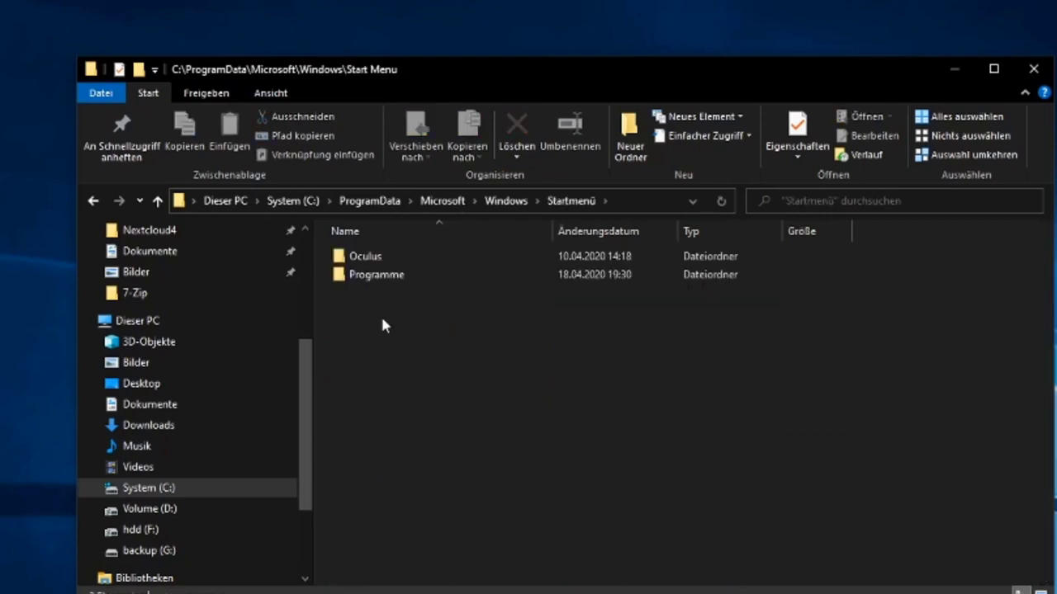
{"action": "double_click", "coordinate": [378, 275]}
Examine the folders and shortcuts in the Programme folder and compare them with the start menu's program list
{"action": "scroll", "coordinate": [477, 467], "scroll_direction": "down", "scroll_amount": 13}
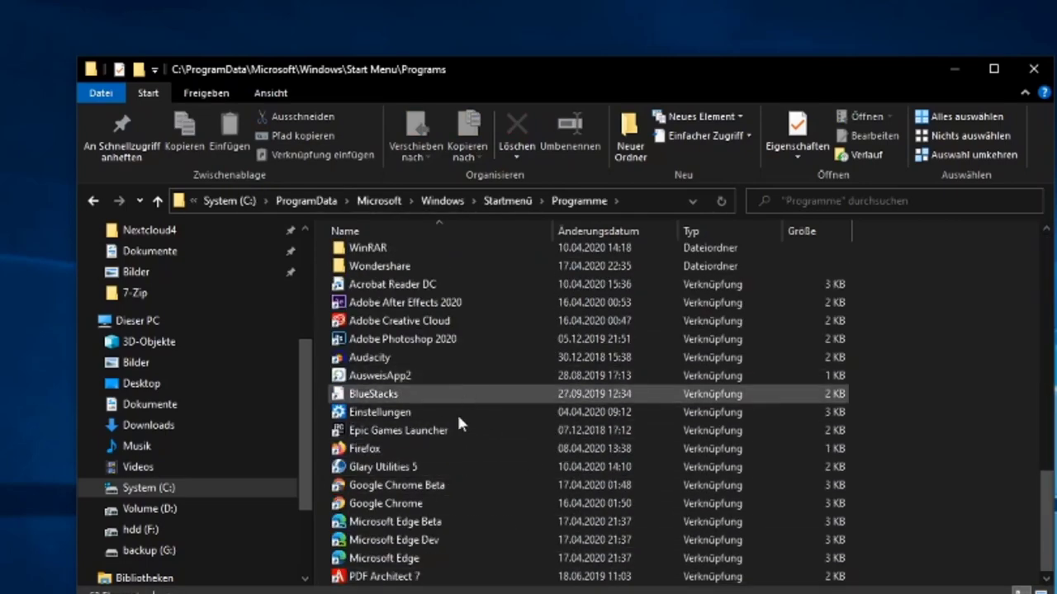
{"action": "scroll", "coordinate": [456, 412], "scroll_direction": "up", "scroll_amount": 14}
{"action": "scroll", "coordinate": [415, 292], "scroll_direction": "down", "scroll_amount": 12}
{"action": "scroll", "coordinate": [557, 446], "scroll_direction": "down", "scroll_amount": 2}
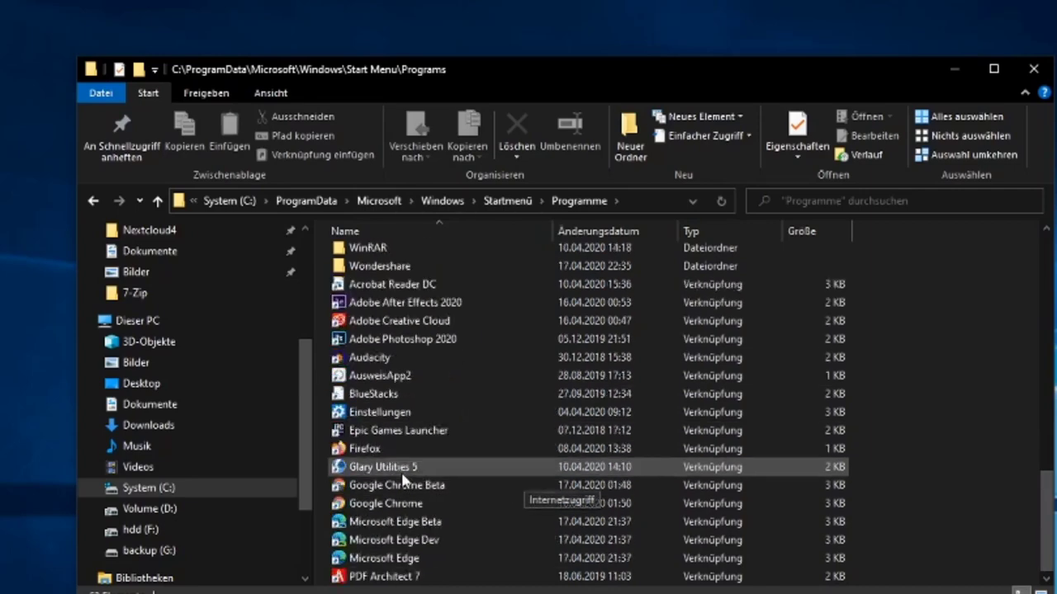
{"action": "scroll", "coordinate": [482, 420], "scroll_direction": "up", "scroll_amount": 12}
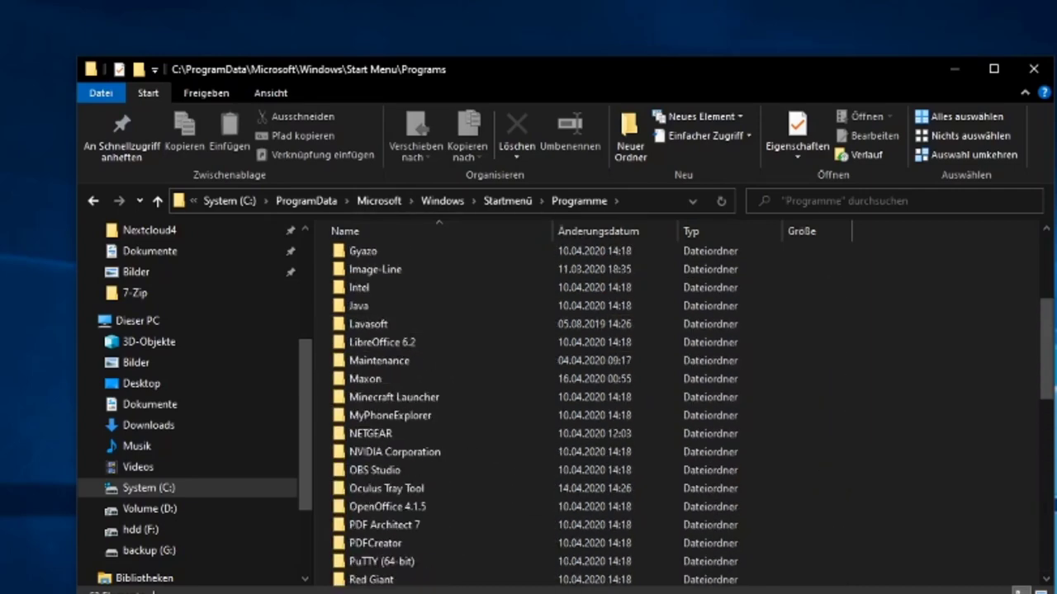
{"action": "key", "text": "super"}
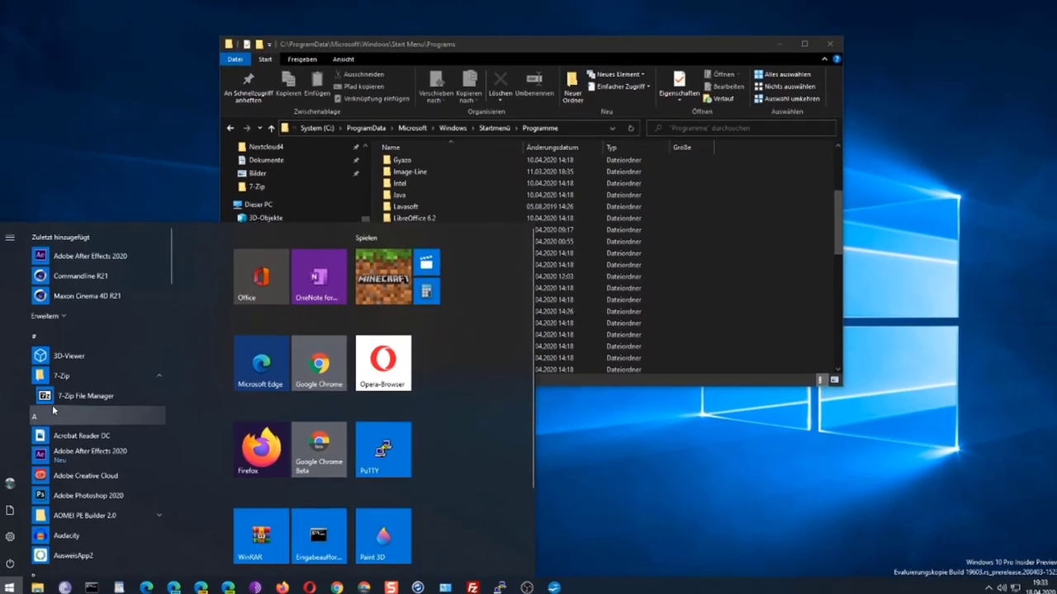
{"action": "left_click", "coordinate": [732, 278]}
Open the 7-Zip folder and move the 7-Zip File Manager shortcut out of it onto the desktop
{"action": "scroll", "coordinate": [489, 205], "scroll_direction": "up", "scroll_amount": 4}
{"action": "left_click", "coordinate": [411, 165]}
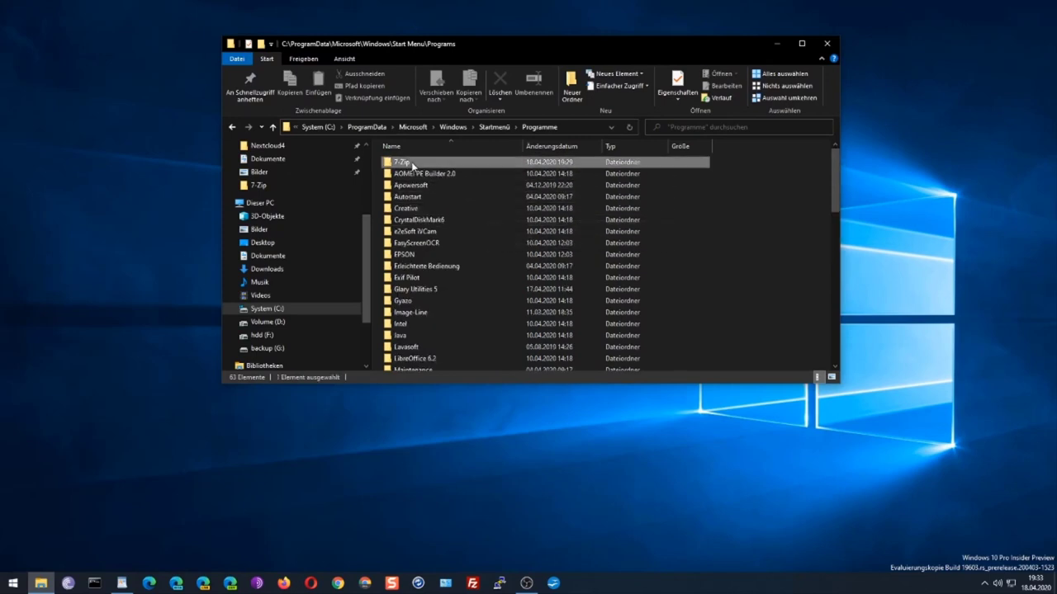
{"action": "double_click", "coordinate": [412, 165]}
{"action": "left_click", "coordinate": [414, 165]}
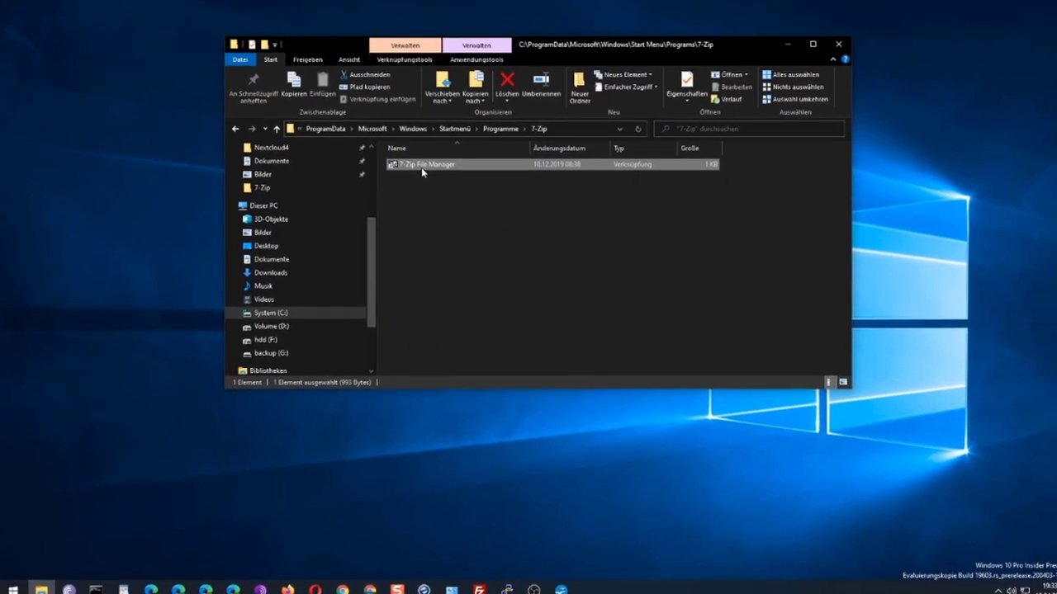
{"action": "left_click", "coordinate": [67, 144]}
{"action": "left_click_drag", "start_coordinate": [67, 146], "coordinate": [70, 148]}
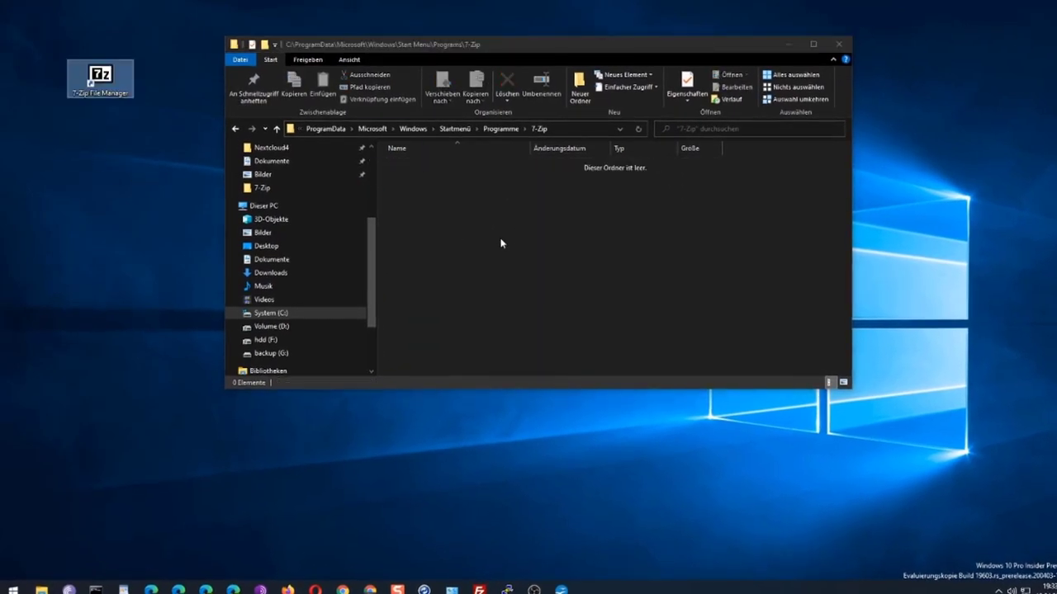
Check the start menu's program list for the 7-Zip File Manager entry
{"action": "left_click", "coordinate": [478, 191]}
{"action": "left_click", "coordinate": [15, 587]}
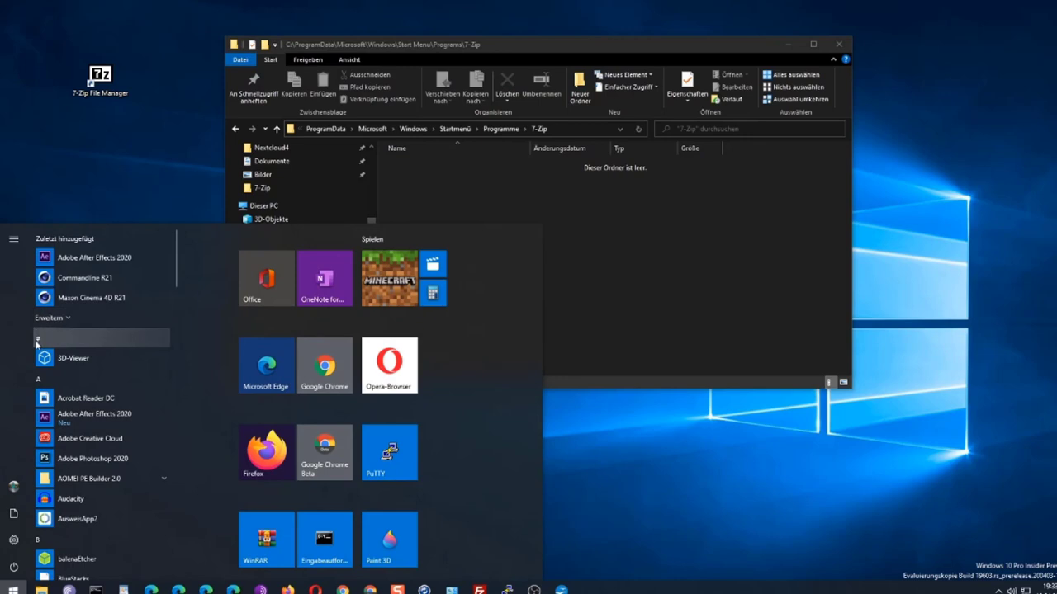
{"action": "left_click", "coordinate": [517, 207]}
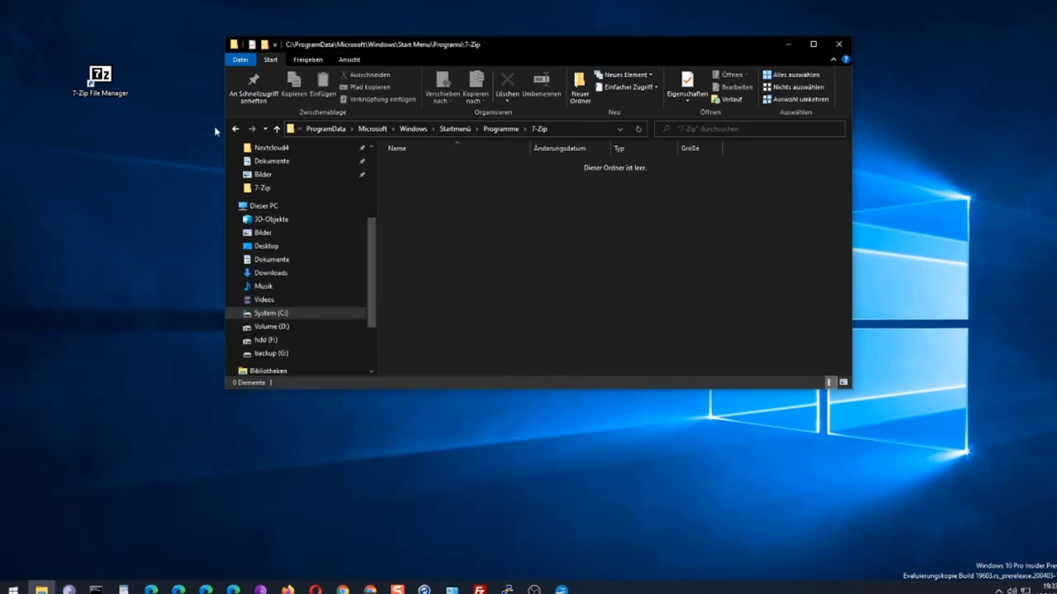
Go back to the Programme folder and compare its 7-Zip folder with the start menu's program list
{"action": "left_click", "coordinate": [235, 130]}
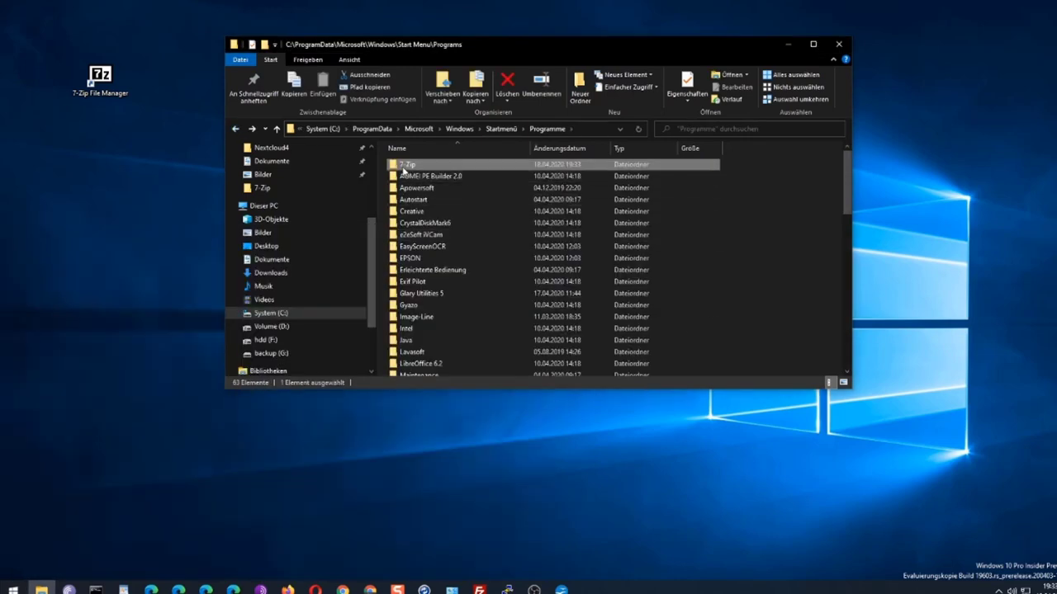
{"action": "key", "text": "F2"}
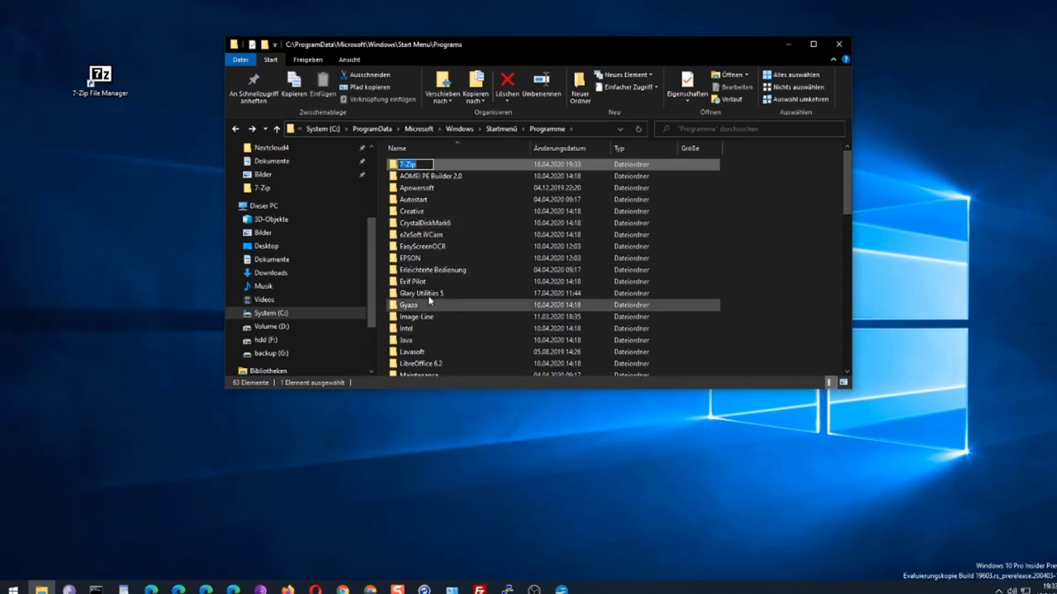
{"action": "scroll", "coordinate": [425, 285], "scroll_direction": "down", "scroll_amount": 8}
{"action": "scroll", "coordinate": [432, 304], "scroll_direction": "up", "scroll_amount": 8}
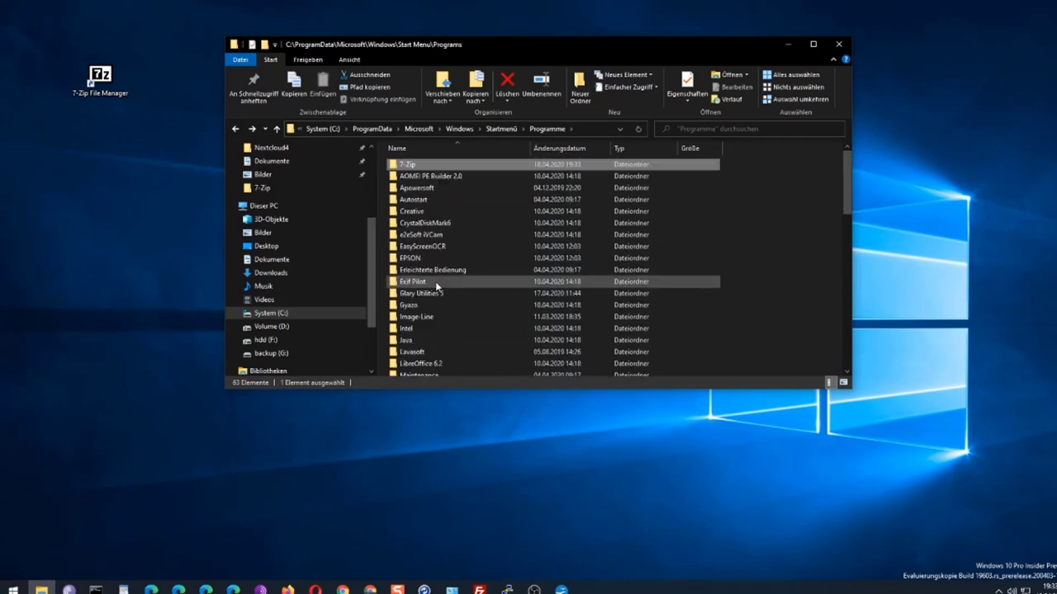
{"action": "left_click", "coordinate": [12, 589]}
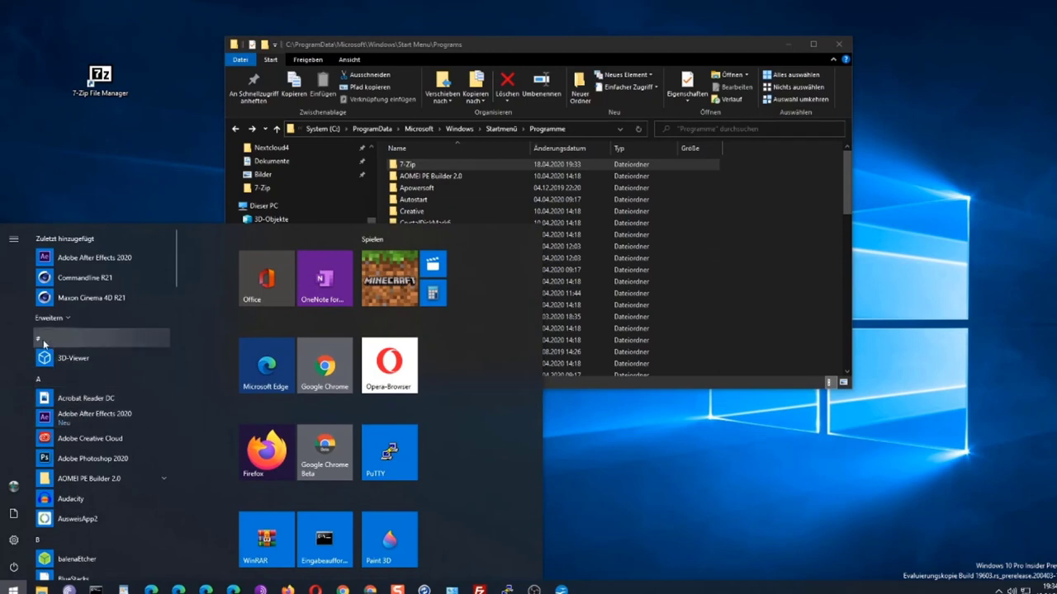
Move the 7-Zip File Manager shortcut from the desktop back into the 7-Zip folder, granting administrator permission
{"action": "double_click", "coordinate": [398, 166]}
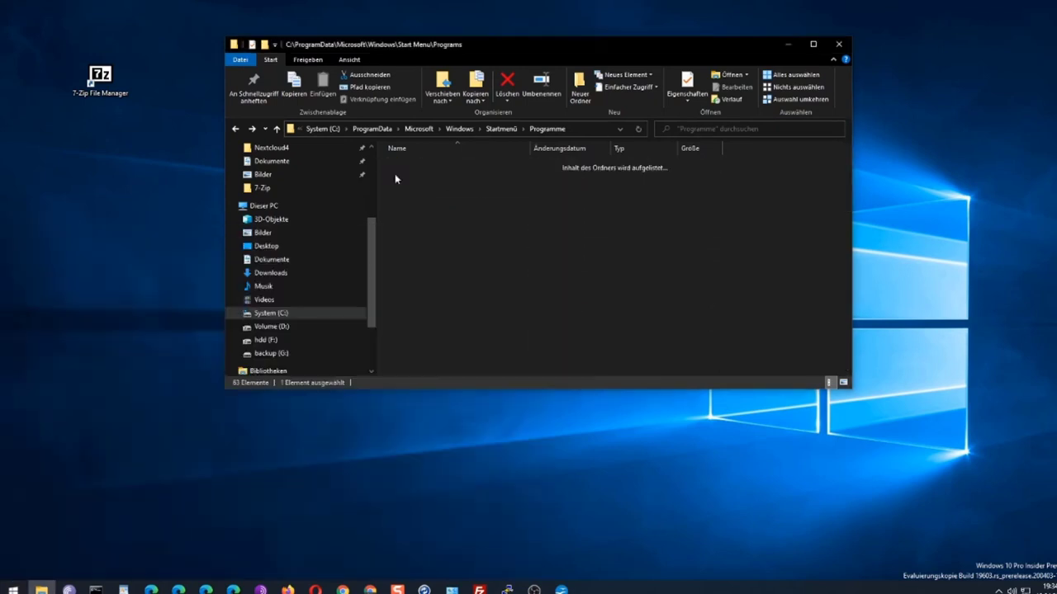
{"action": "left_click_drag", "start_coordinate": [100, 77], "coordinate": [490, 175]}
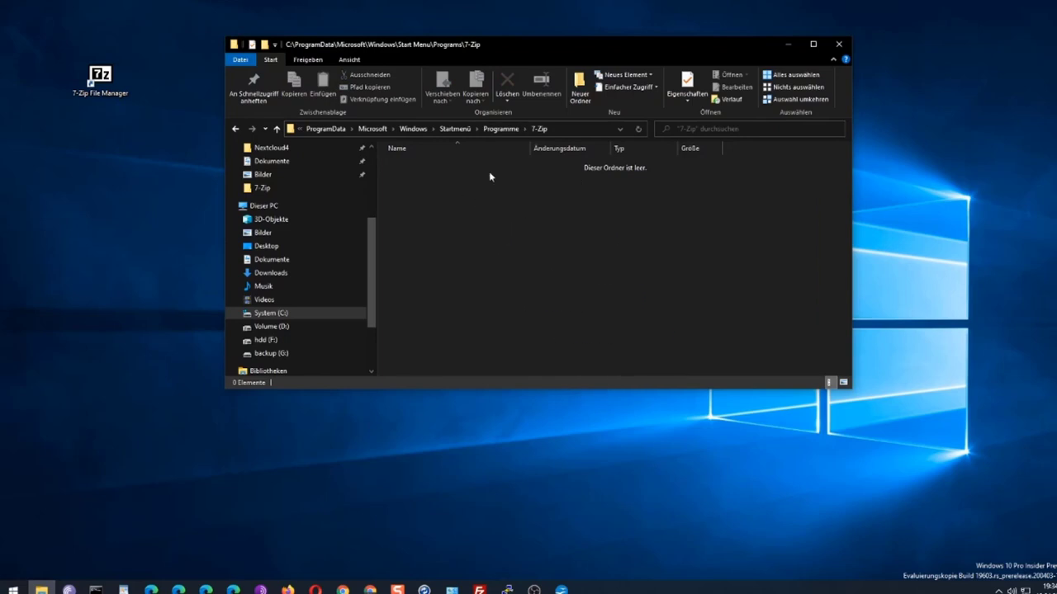
{"action": "left_click", "coordinate": [509, 229]}
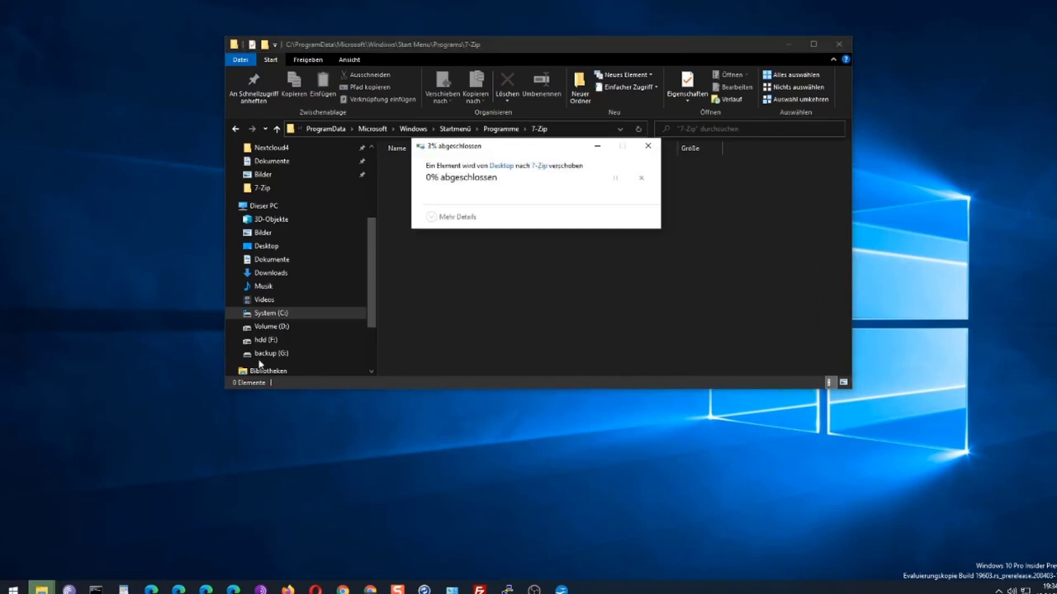
Return to the Programme folder and look through its program folders and shortcuts
{"action": "left_click", "coordinate": [239, 130]}
{"action": "scroll", "coordinate": [460, 248], "scroll_direction": "down", "scroll_amount": 10}
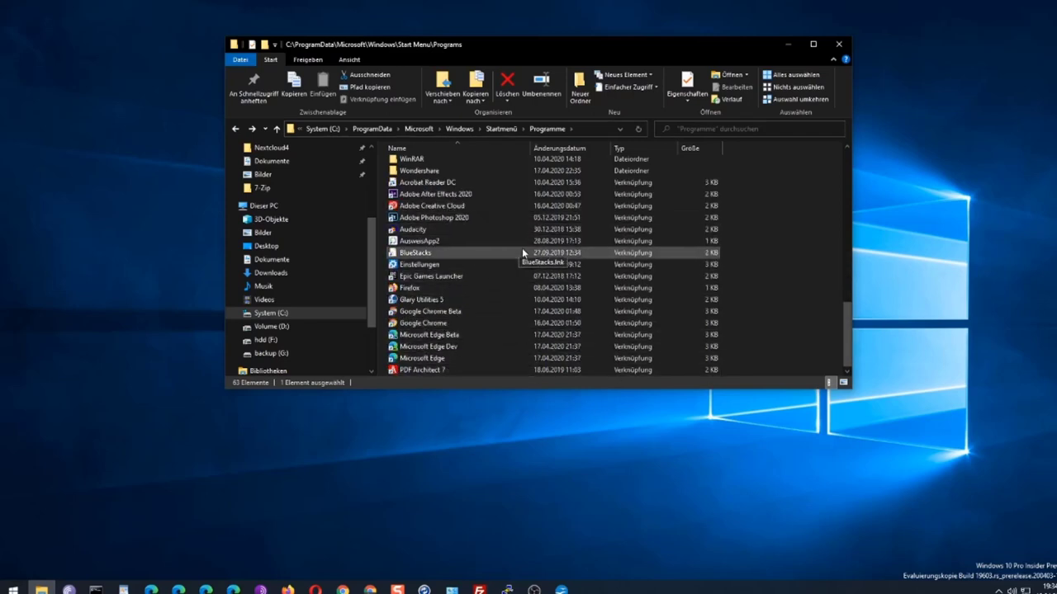
{"action": "scroll", "coordinate": [524, 248], "scroll_direction": "up", "scroll_amount": 10}
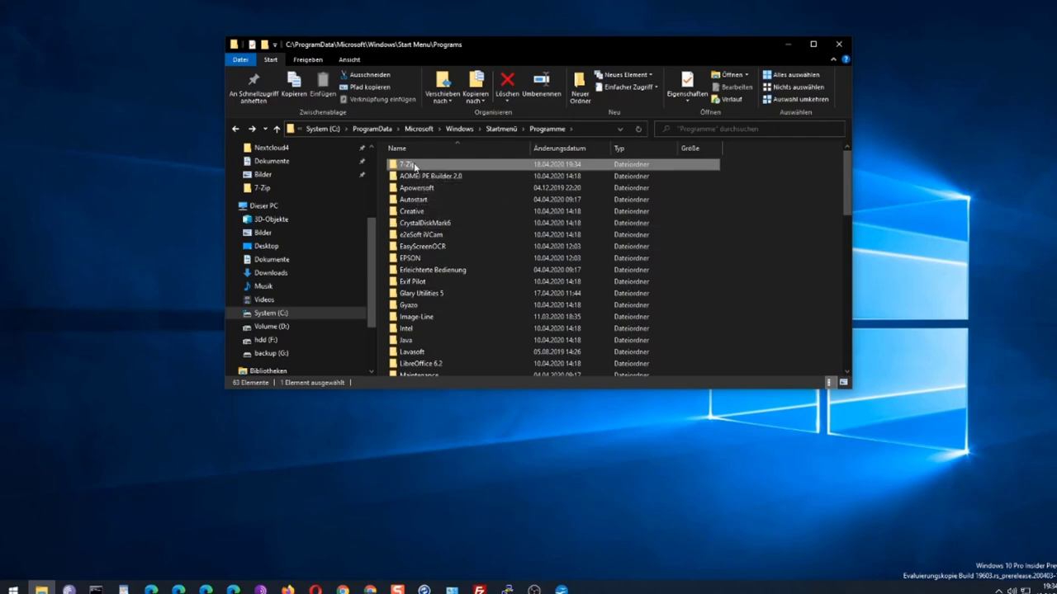
{"action": "scroll", "coordinate": [470, 279], "scroll_direction": "down", "scroll_amount": 15}
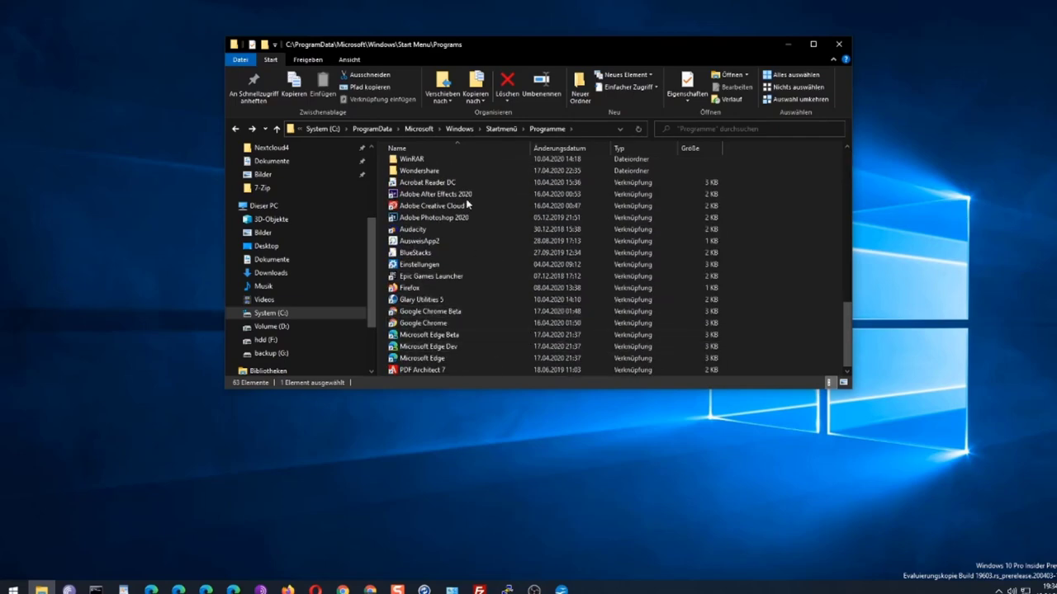
{"action": "left_click_drag", "start_coordinate": [532, 50], "coordinate": [628, 161]}
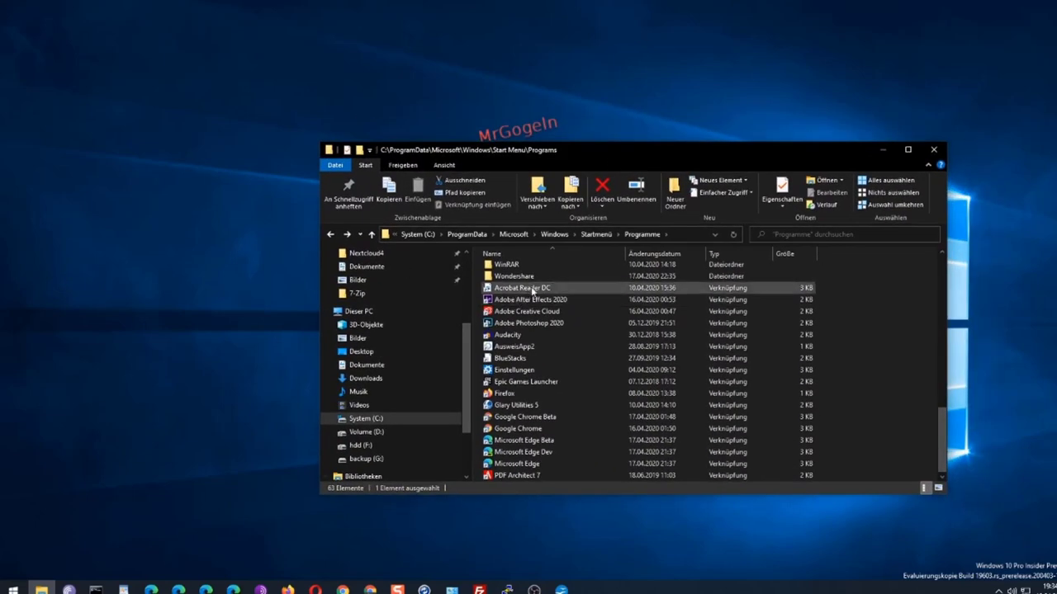
{"action": "scroll", "coordinate": [567, 282], "scroll_direction": "up", "scroll_amount": 7}
{"action": "scroll", "coordinate": [567, 283], "scroll_direction": "up", "scroll_amount": 10}
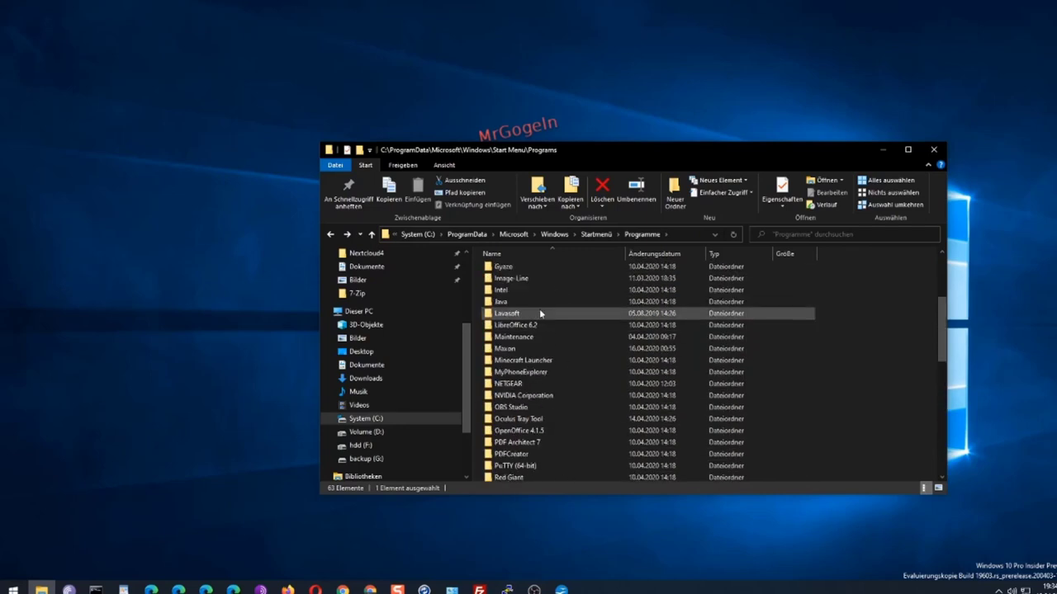
{"action": "scroll", "coordinate": [797, 400], "scroll_direction": "down", "scroll_amount": 15}
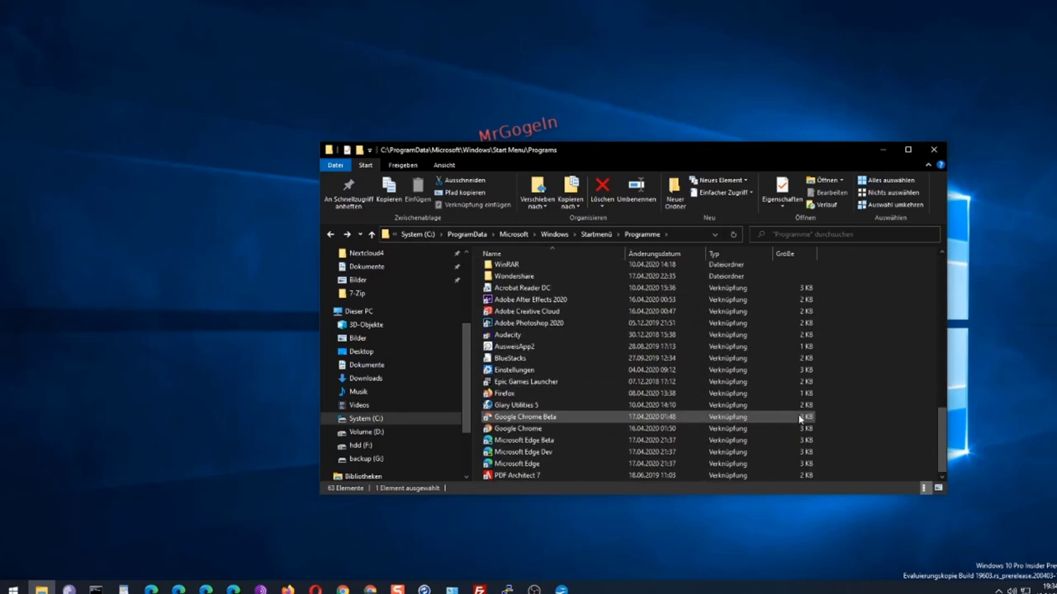
Create a new folder named AA in the Programme folder
{"action": "right_click", "coordinate": [688, 418]}
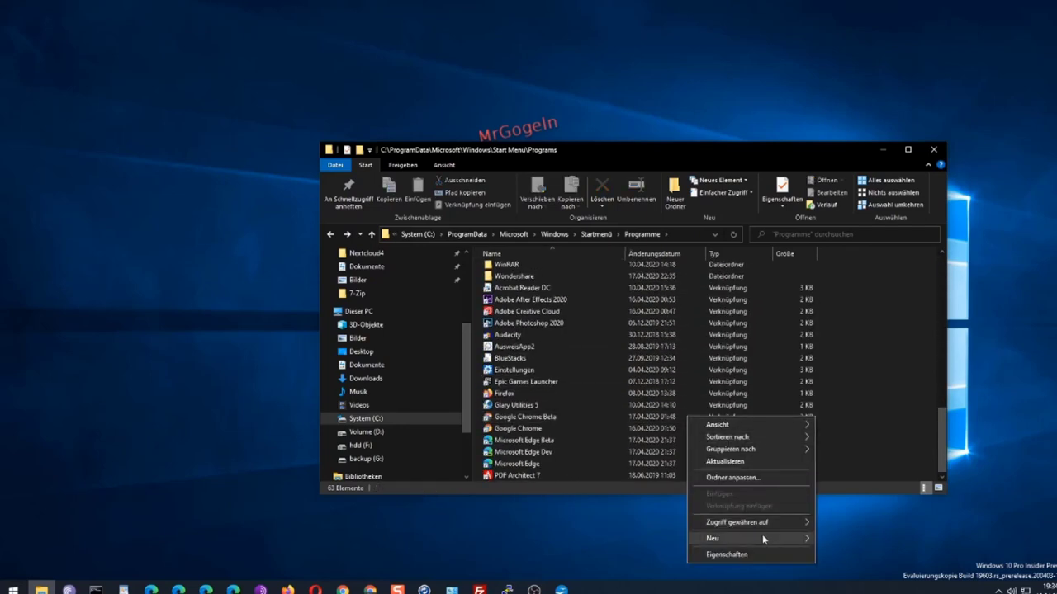
{"action": "left_click", "coordinate": [821, 542]}
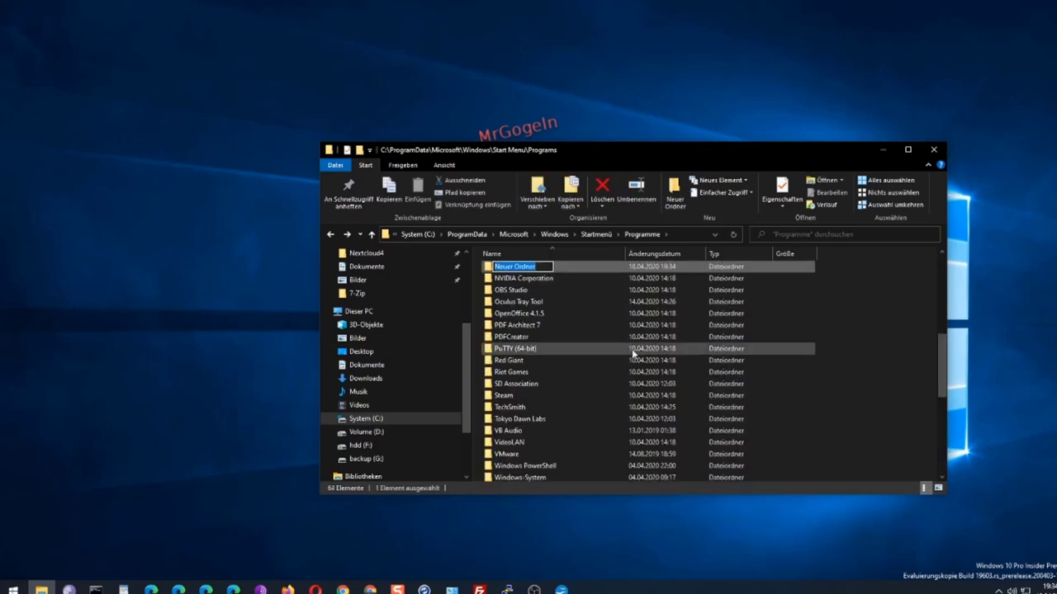
{"action": "left_click", "coordinate": [702, 278]}
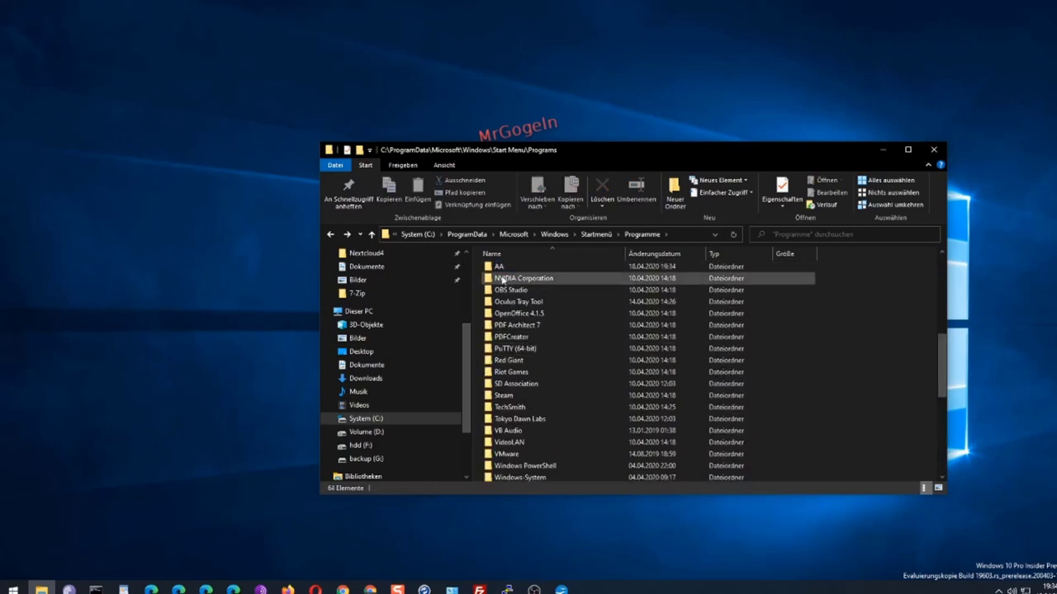
Check the start menu's program list for the AA folder, and sort the Programme folder by name in ascending order
{"action": "left_click", "coordinate": [12, 590]}
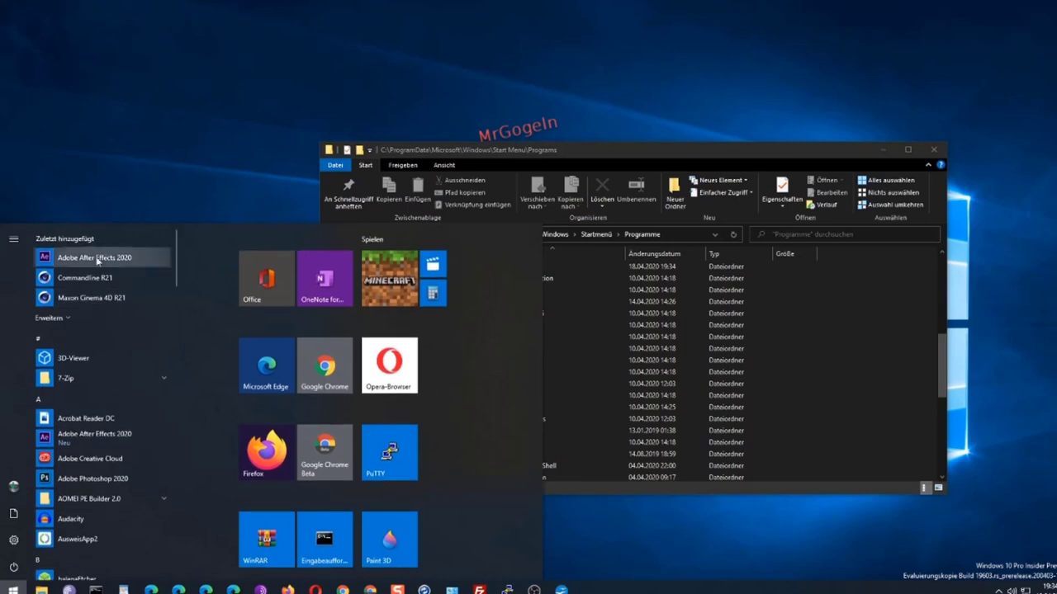
{"action": "left_click", "coordinate": [580, 252]}
{"action": "left_click", "coordinate": [578, 253]}
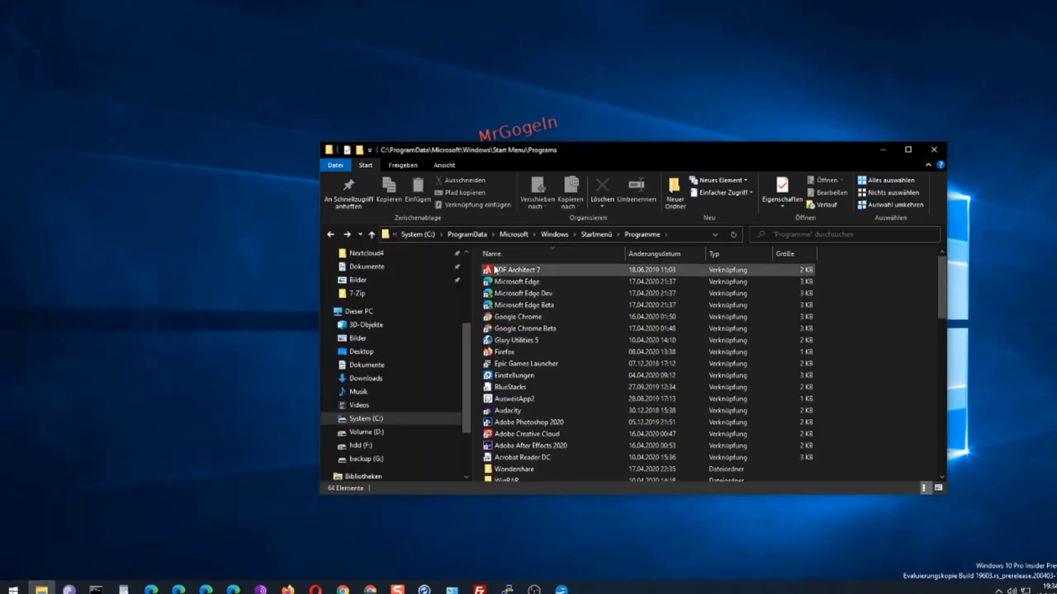
{"action": "scroll", "coordinate": [577, 302], "scroll_direction": "down", "scroll_amount": 6}
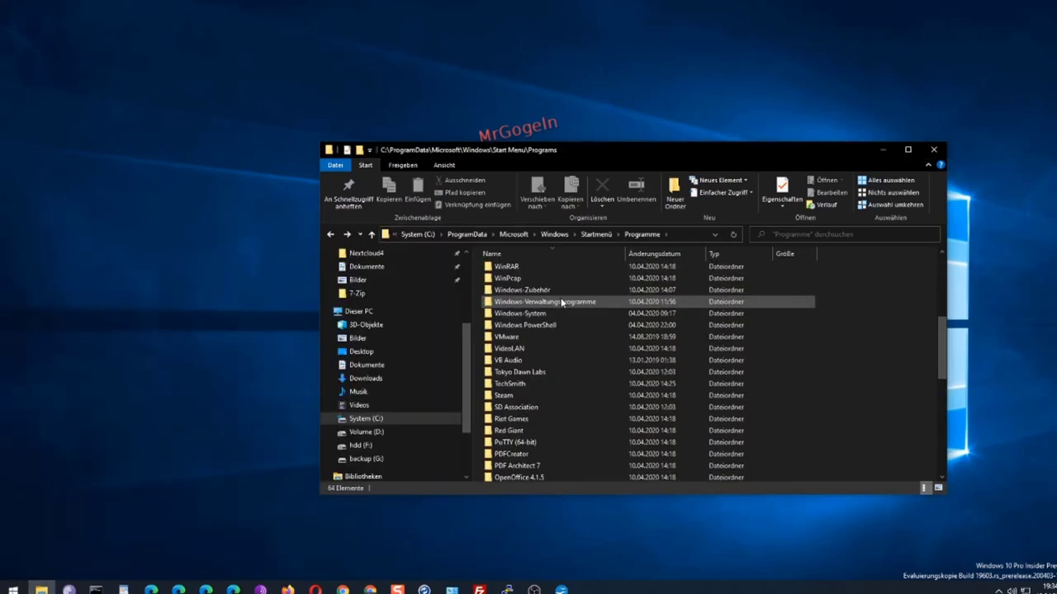
{"action": "scroll", "coordinate": [577, 302], "scroll_direction": "up", "scroll_amount": 6}
{"action": "left_click", "coordinate": [549, 254]}
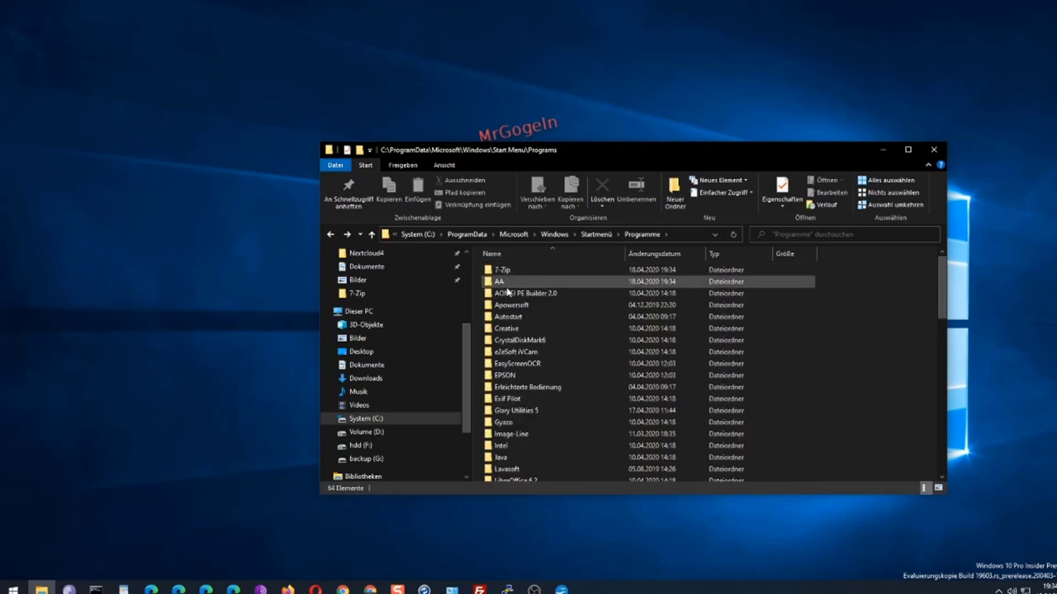
Open the AA folder inside the Programme folder
{"action": "left_click", "coordinate": [493, 281]}
{"action": "double_click", "coordinate": [493, 282]}
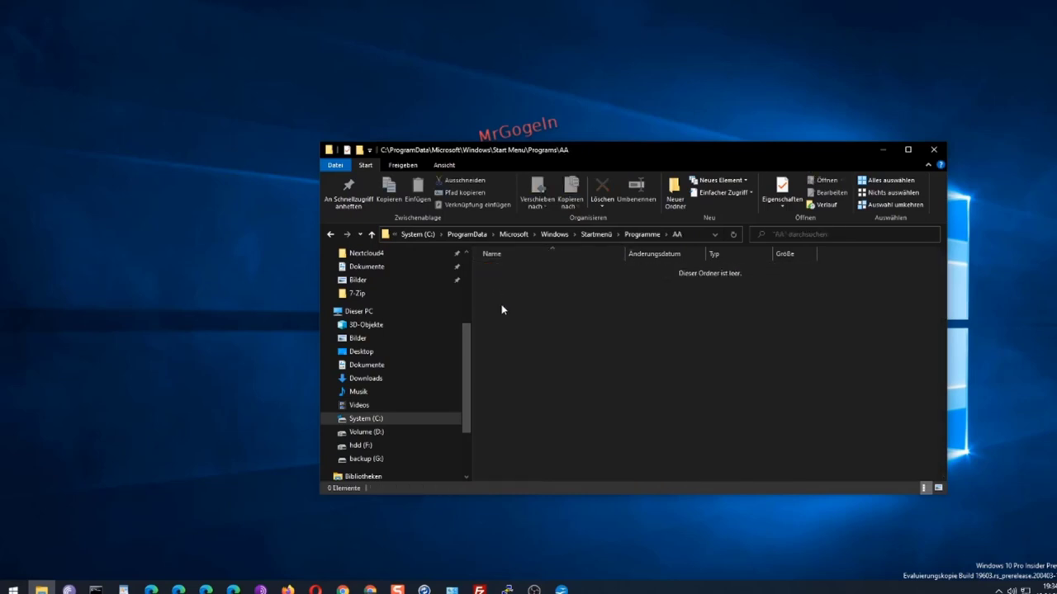
{"action": "right_click", "coordinate": [502, 310]}
{"action": "left_click", "coordinate": [149, 276]}
Create a shortcut on the desktop that points to the desktop file quest.png, and name it quest.png
{"action": "right_click", "coordinate": [134, 258]}
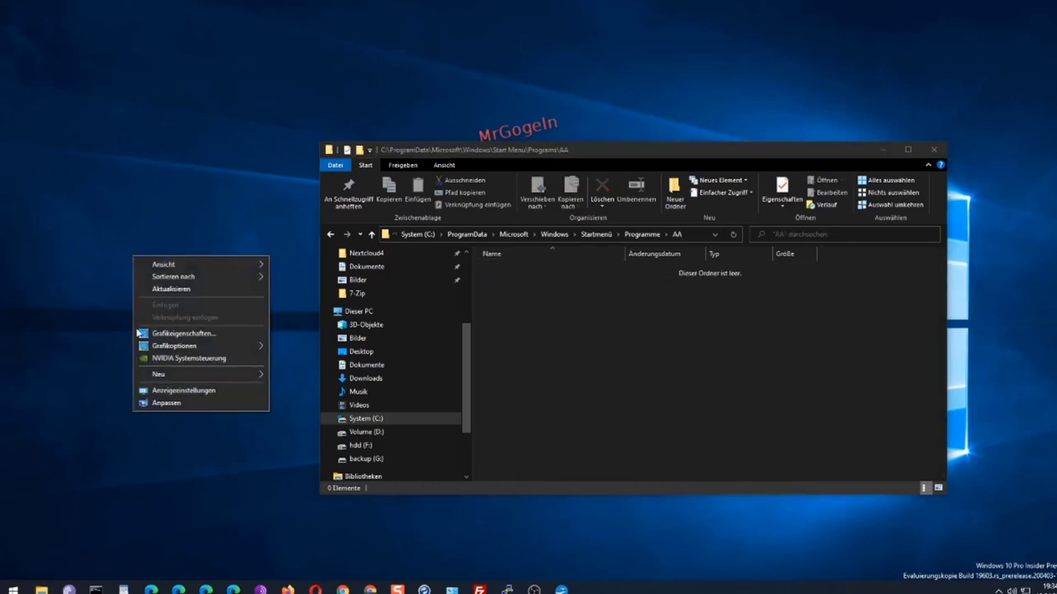
{"action": "mouse_move", "coordinate": [180, 376]}
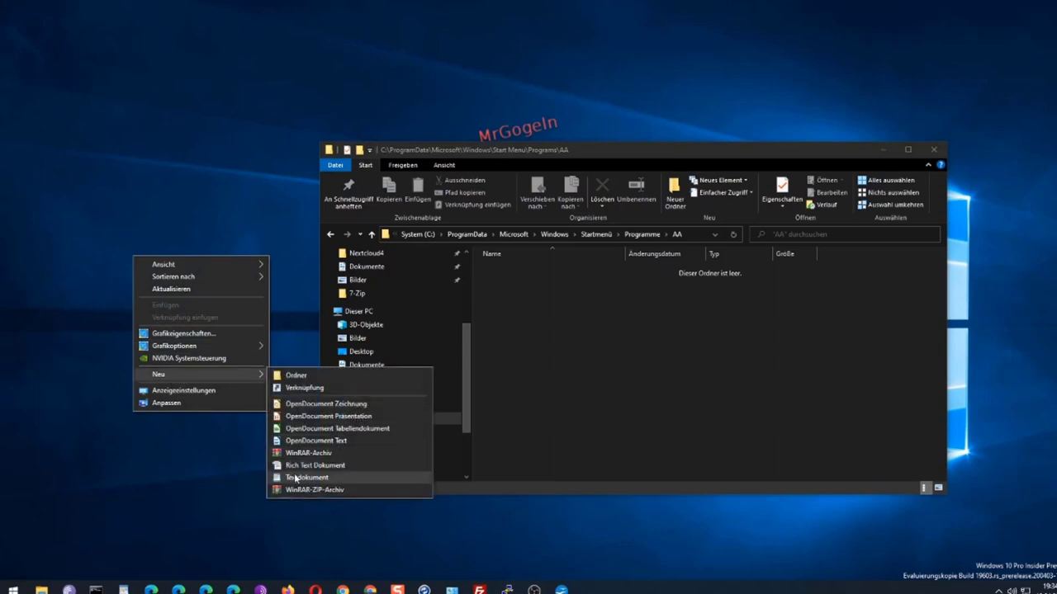
{"action": "left_click", "coordinate": [304, 387]}
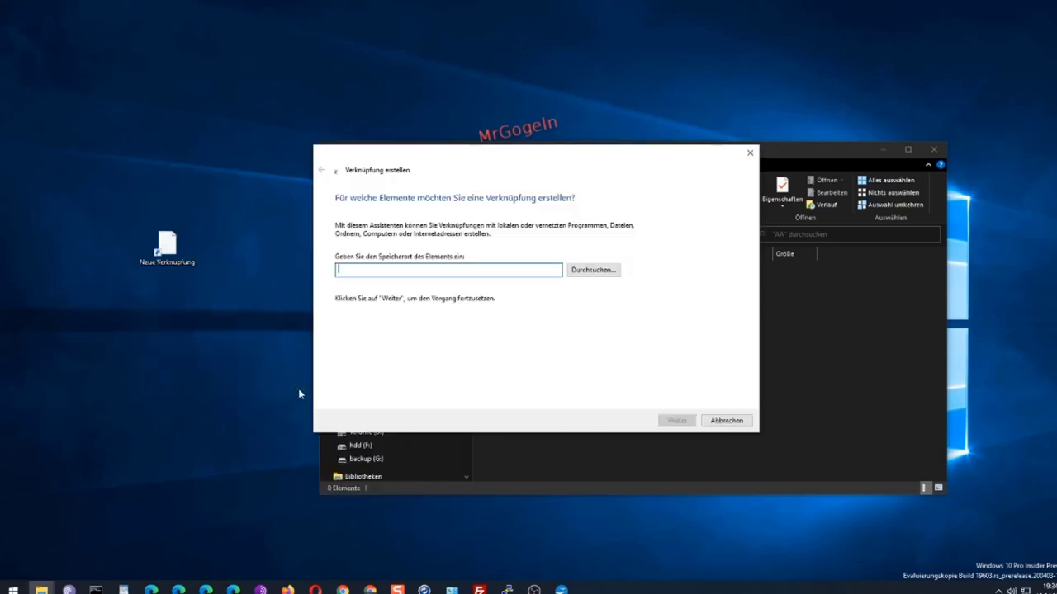
{"action": "left_click", "coordinate": [591, 271]}
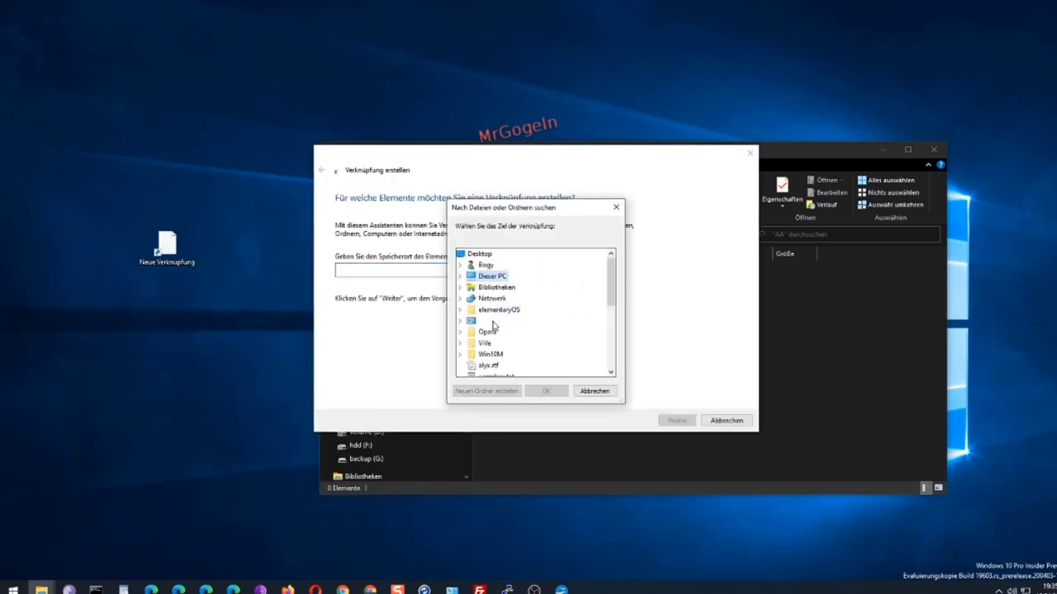
{"action": "scroll", "coordinate": [556, 302], "scroll_direction": "down", "scroll_amount": 5}
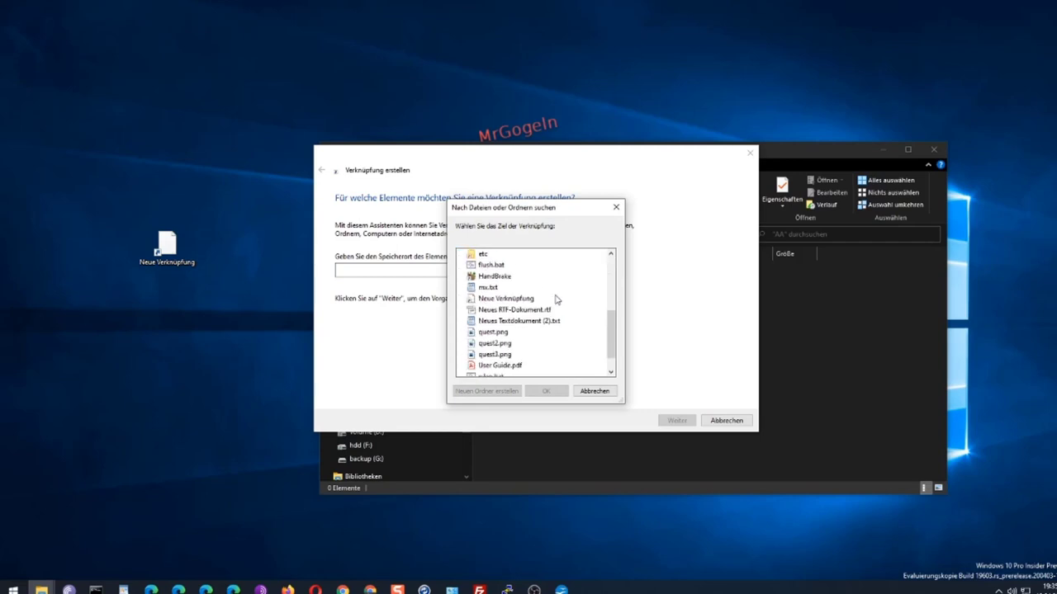
{"action": "scroll", "coordinate": [494, 281], "scroll_direction": "down", "scroll_amount": 1}
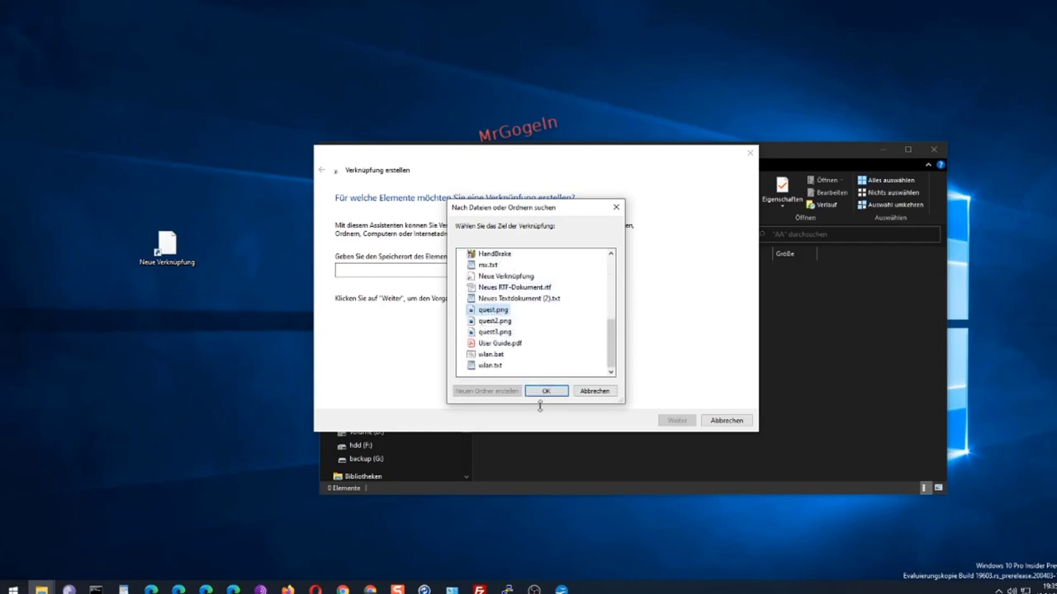
{"action": "left_click", "coordinate": [549, 394]}
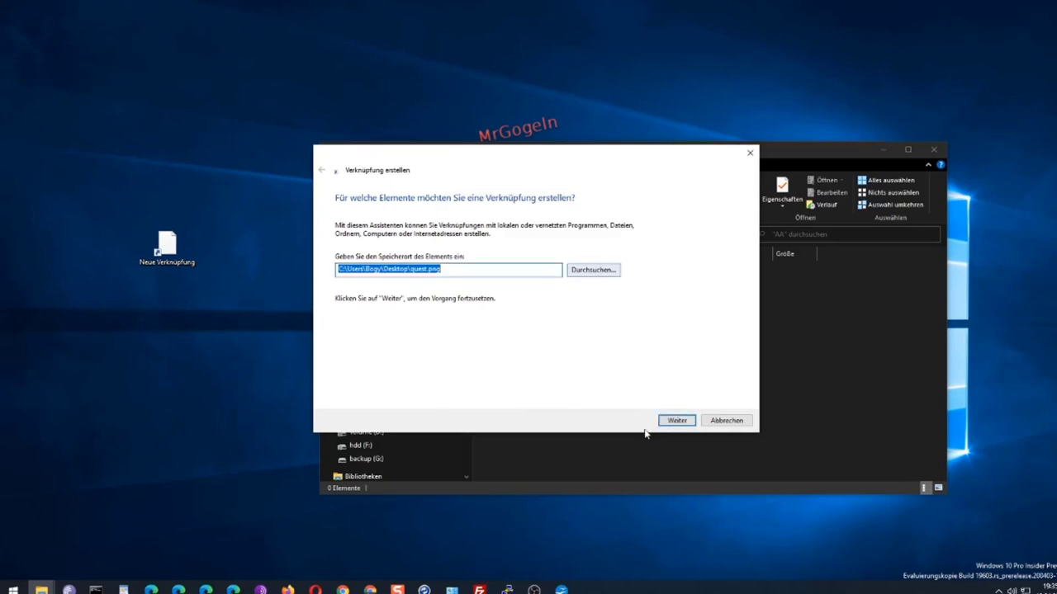
{"action": "left_click", "coordinate": [677, 421]}
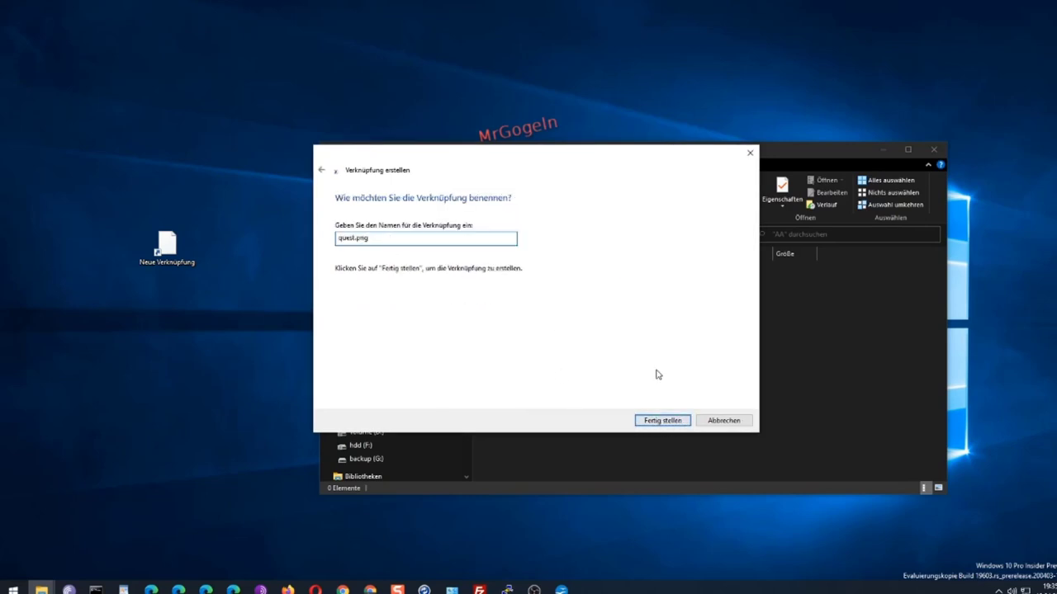
{"action": "left_click", "coordinate": [662, 421]}
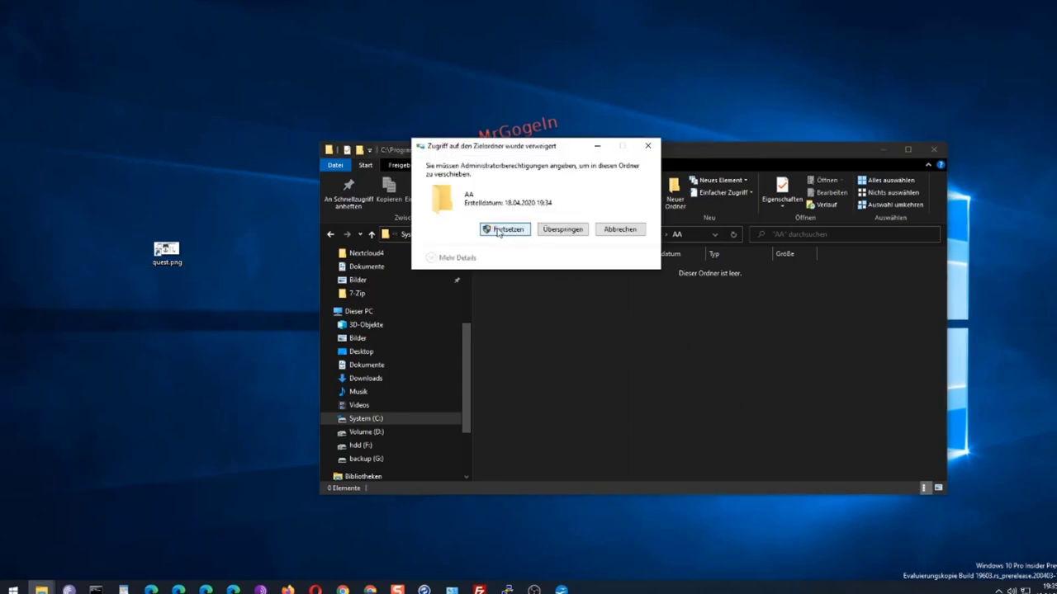
Move the quest.png shortcut from the desktop into the AA folder with administrator permission, and return to the Programme folder
{"action": "left_click", "coordinate": [495, 231]}
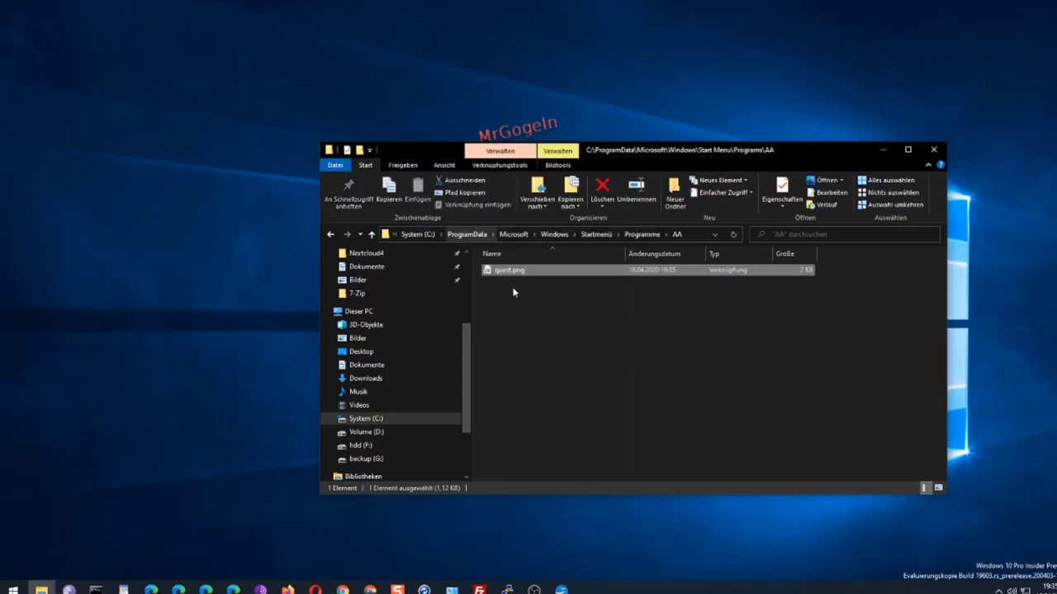
{"action": "left_click", "coordinate": [331, 235]}
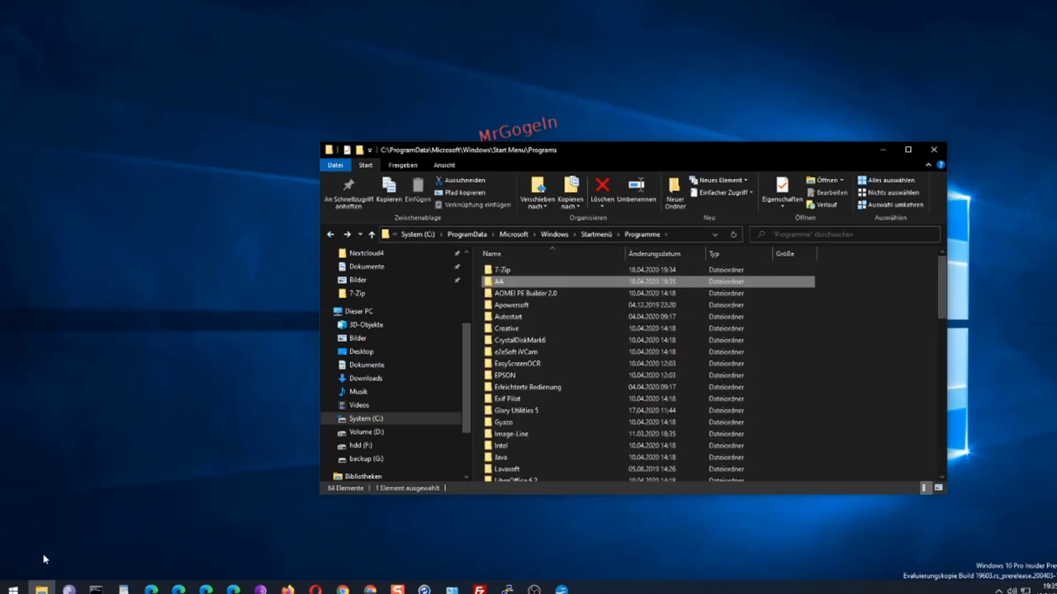
Expand the AA folder in the start menu, test its quest.png entry, and close the picture
{"action": "left_click", "coordinate": [13, 590]}
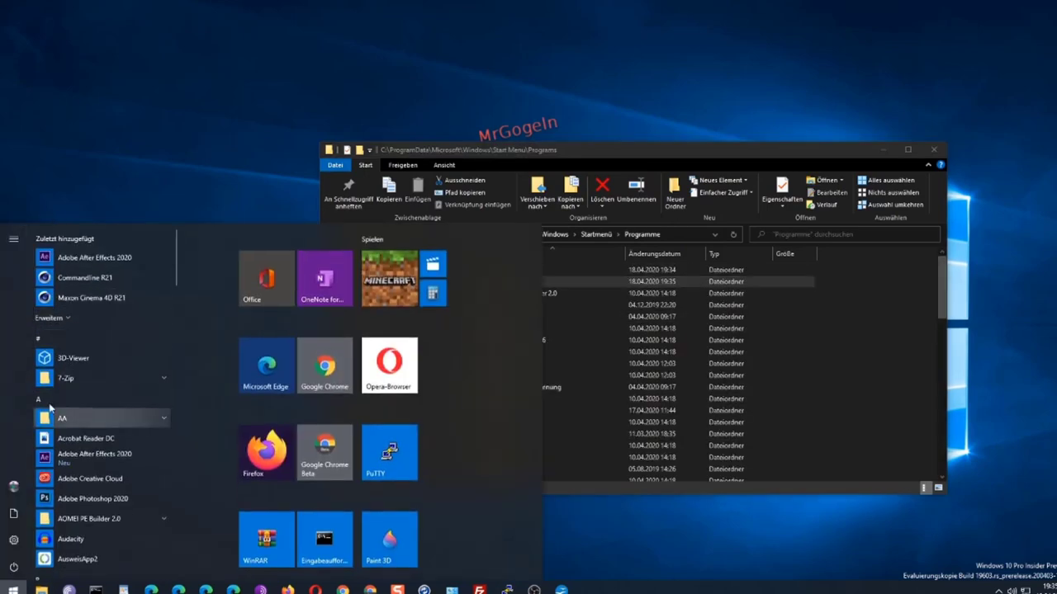
{"action": "scroll", "coordinate": [51, 388], "scroll_direction": "down", "scroll_amount": 3}
{"action": "scroll", "coordinate": [51, 388], "scroll_direction": "up", "scroll_amount": 2}
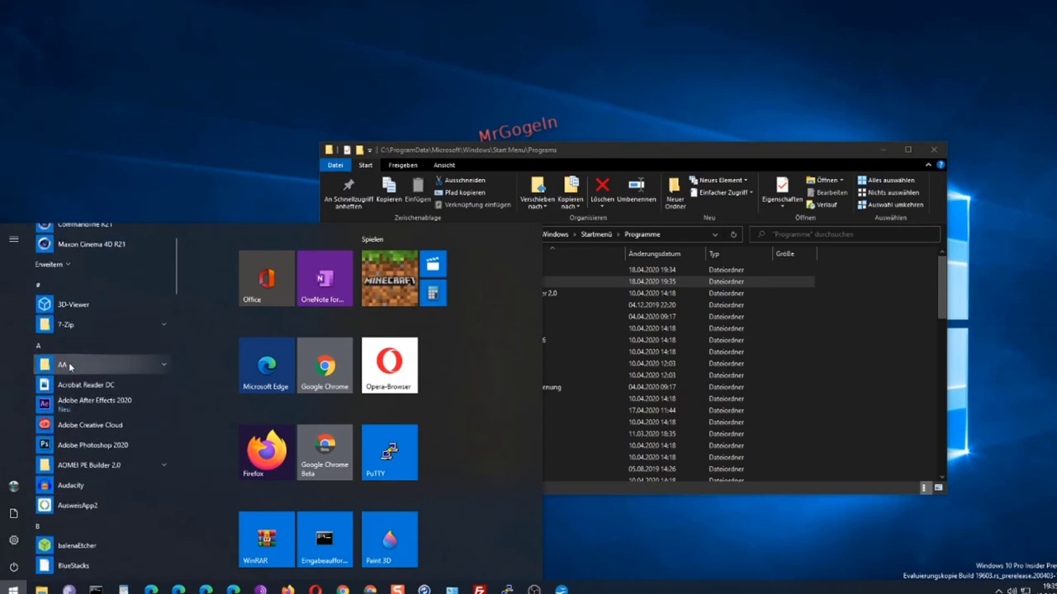
{"action": "left_click", "coordinate": [162, 368]}
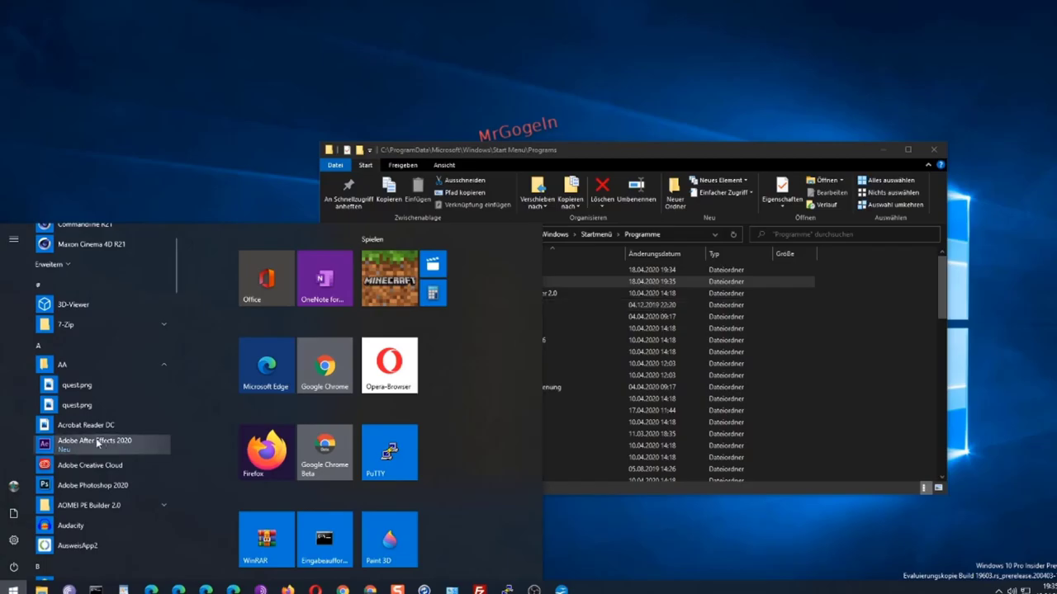
{"action": "left_click", "coordinate": [93, 405]}
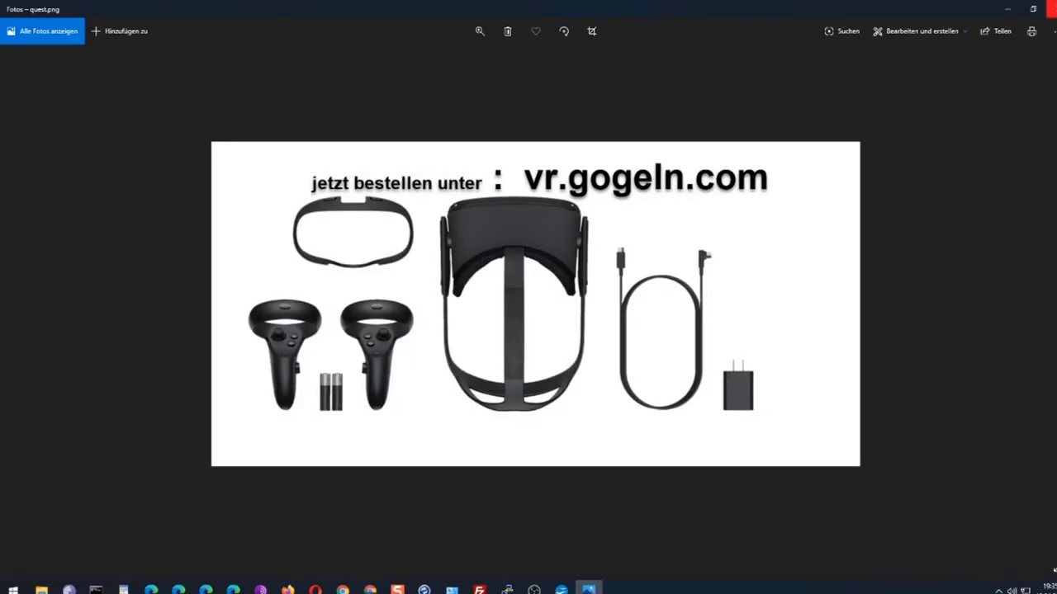
{"action": "left_click", "coordinate": [1052, 8]}
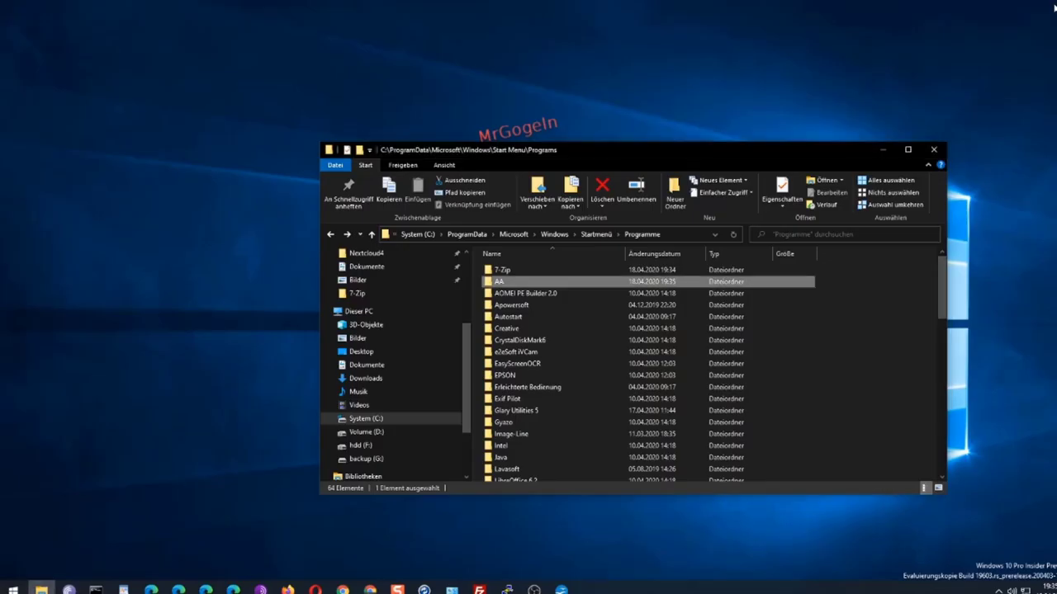
Open the AA folder inside the Programme folder and refresh its contents
{"action": "double_click", "coordinate": [499, 282]}
{"action": "right_click", "coordinate": [568, 356]}
{"action": "left_click", "coordinate": [609, 396]}
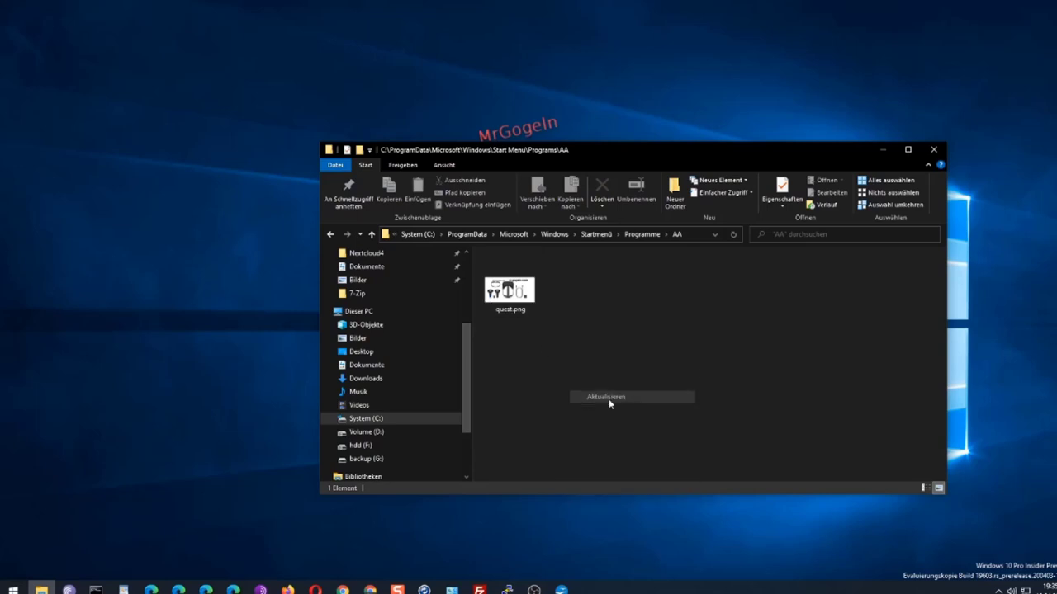
Expand the AA folder in the start menu and open the file location of its first quest.png entry
{"action": "left_click", "coordinate": [2, 353]}
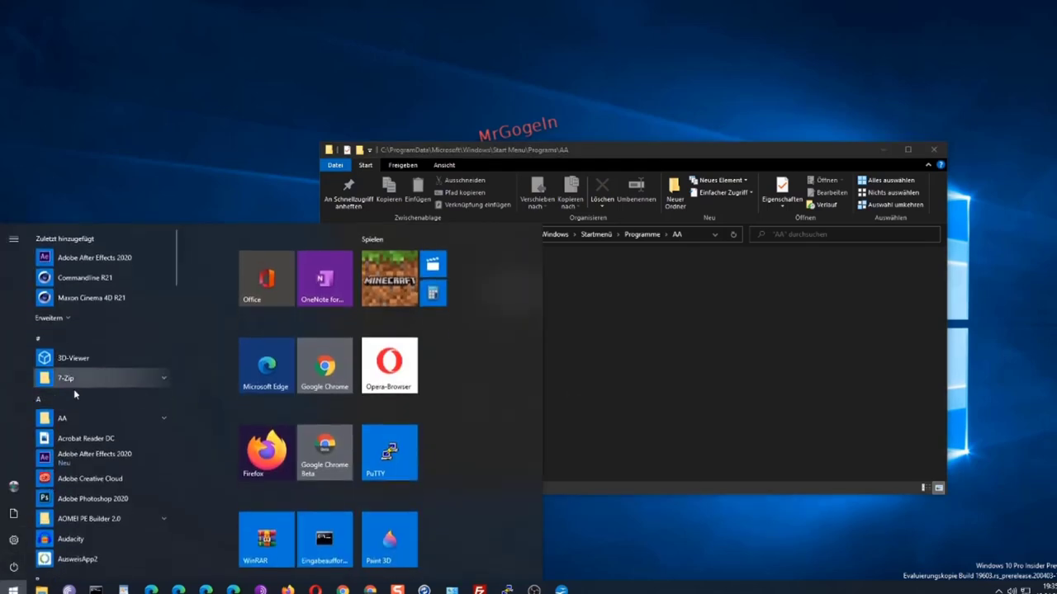
{"action": "left_click", "coordinate": [64, 425]}
{"action": "right_click", "coordinate": [89, 443]}
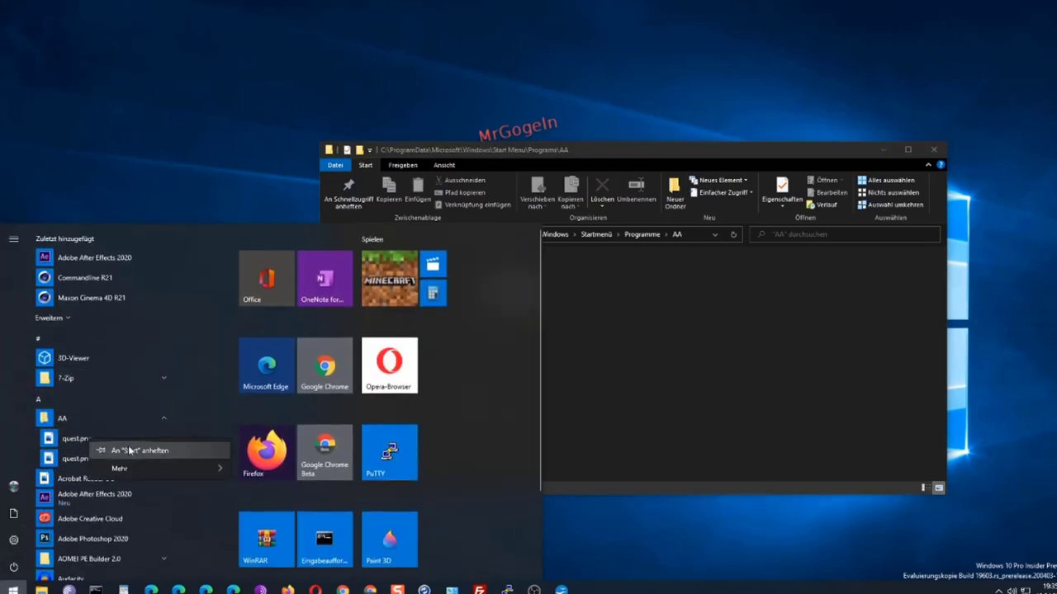
{"action": "mouse_move", "coordinate": [135, 468]}
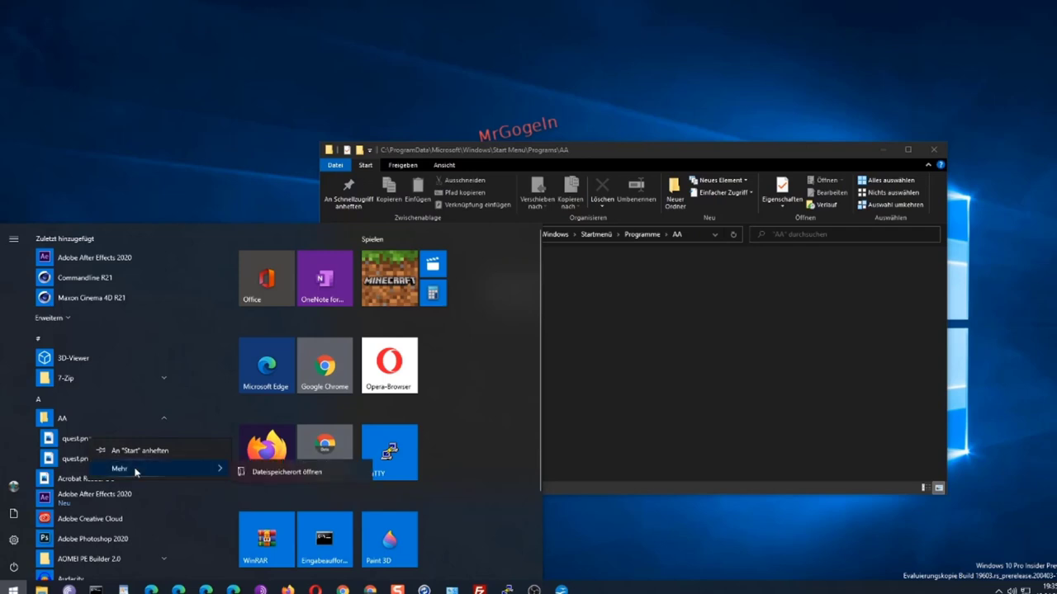
{"action": "left_click", "coordinate": [272, 472]}
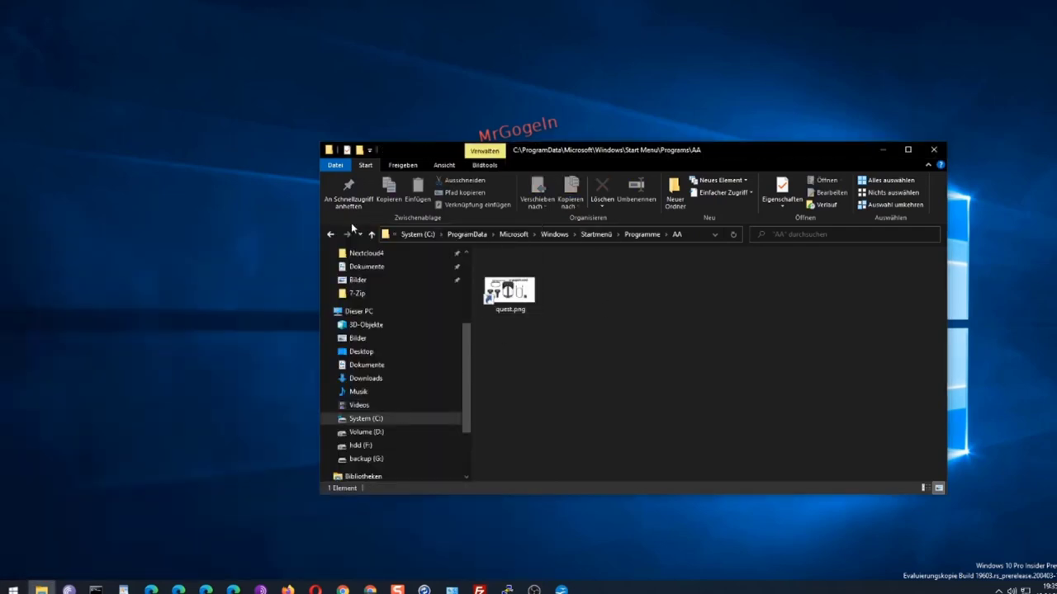
Return to the Programme folder, maximize the window, and create a new folder named Browser there
{"action": "left_click", "coordinate": [328, 234]}
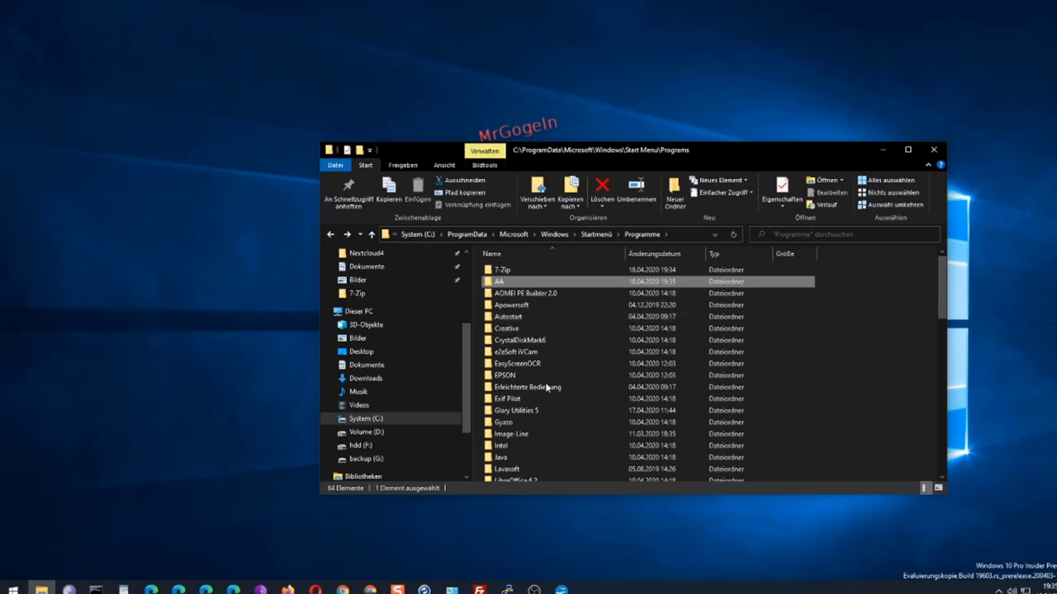
{"action": "scroll", "coordinate": [509, 399], "scroll_direction": "down", "scroll_amount": 15}
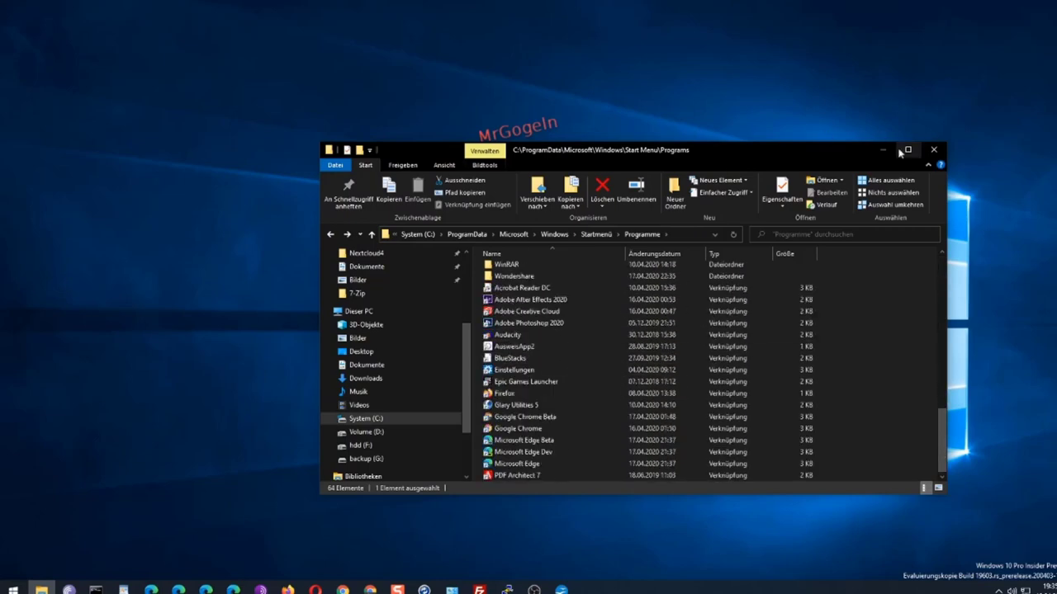
{"action": "left_click", "coordinate": [907, 151]}
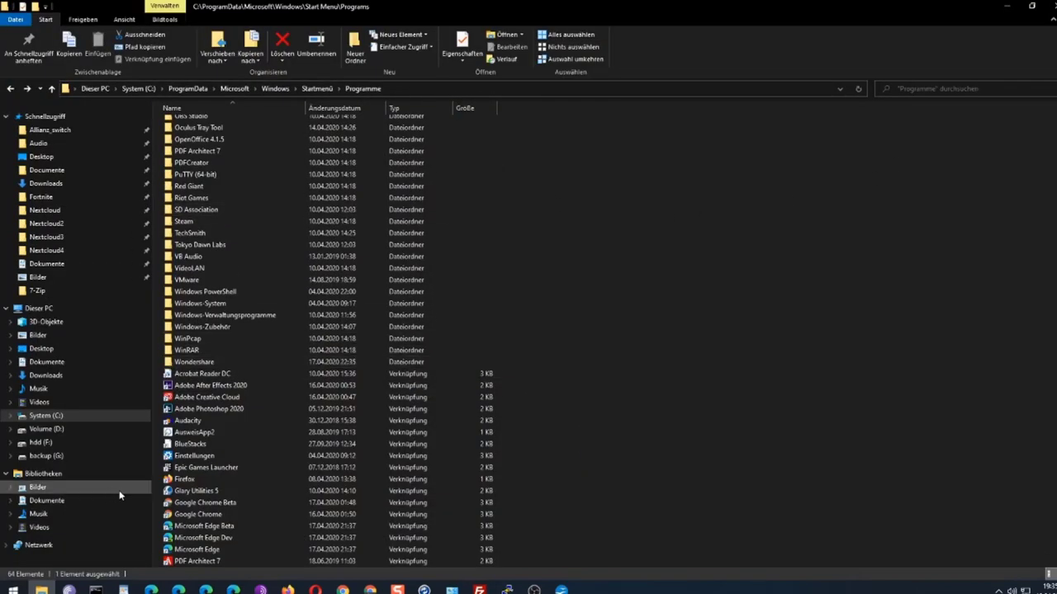
{"action": "right_click", "coordinate": [610, 407]}
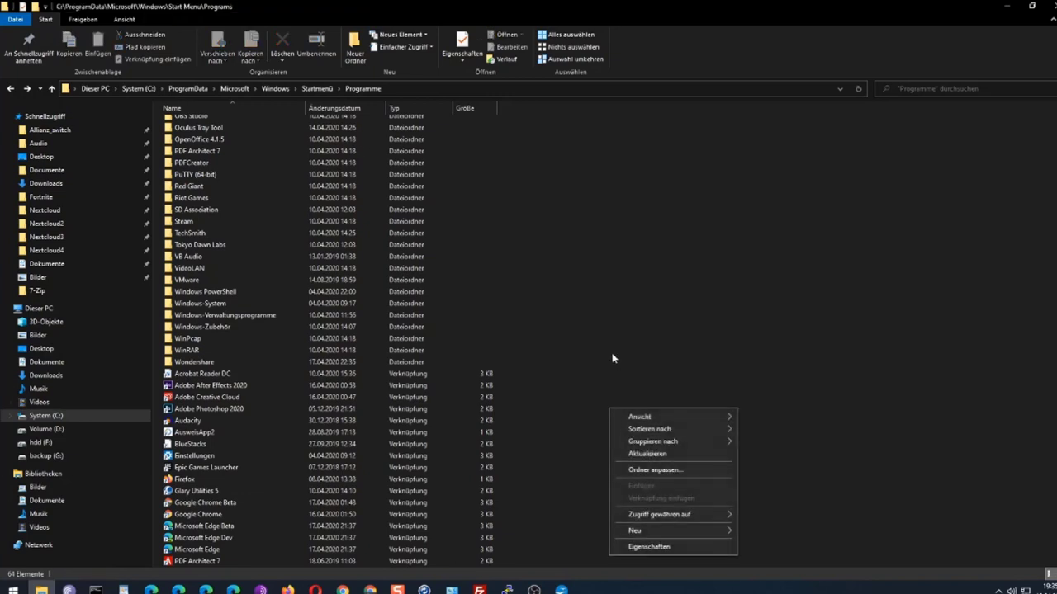
{"action": "mouse_move", "coordinate": [720, 537]}
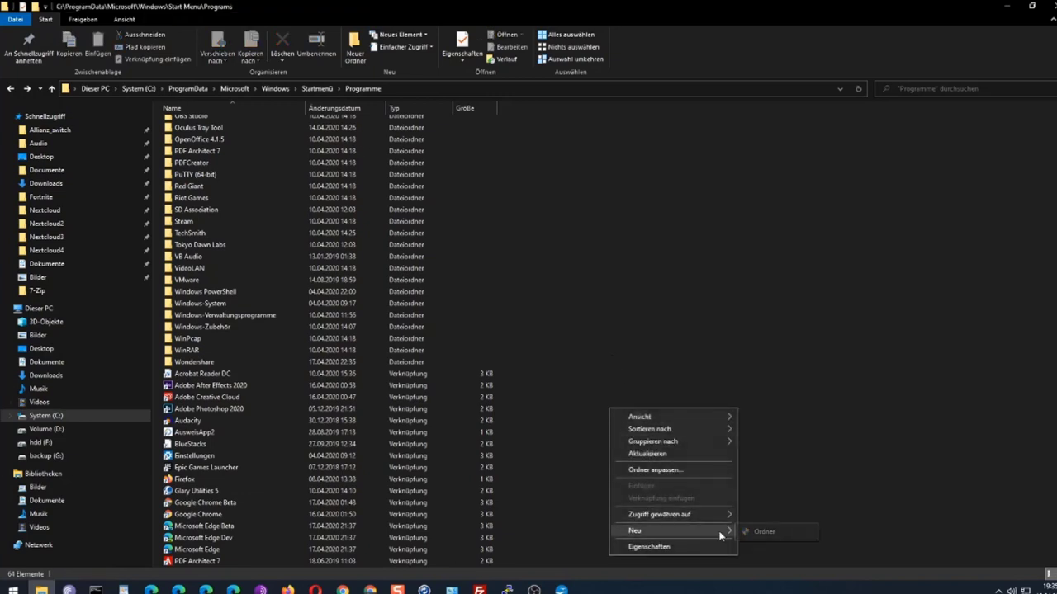
{"action": "left_click", "coordinate": [762, 533]}
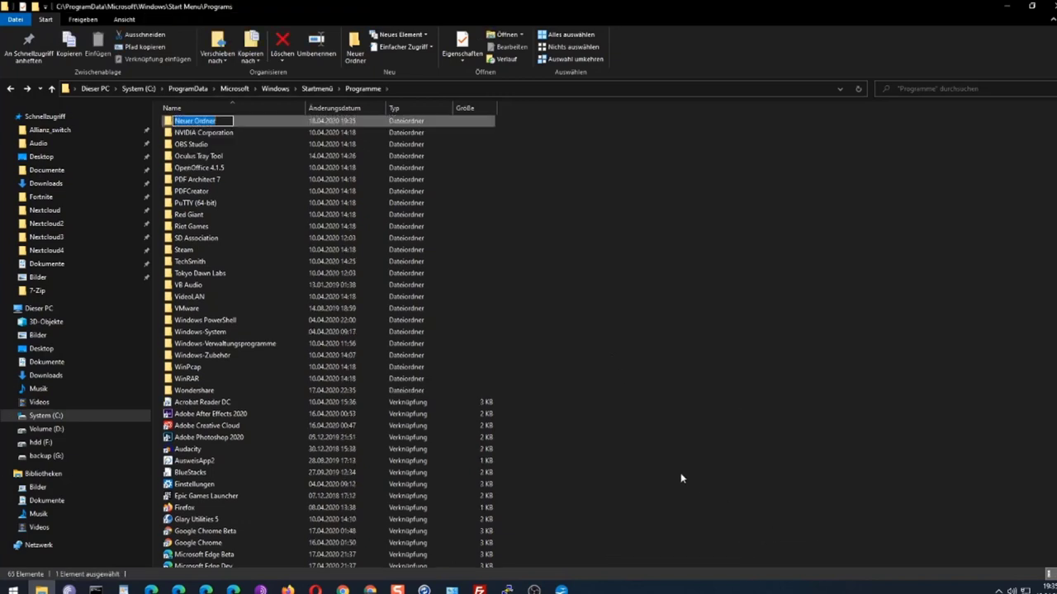
{"action": "type", "text": "Browser"}
{"action": "left_click", "coordinate": [570, 354]}
Cut the Firefox, Google Chrome, Chrome Beta, Microsoft Edge, Edge Beta and Edge Dev shortcuts, and open the Browser folder
{"action": "scroll", "coordinate": [569, 348], "scroll_direction": "down", "scroll_amount": 1}
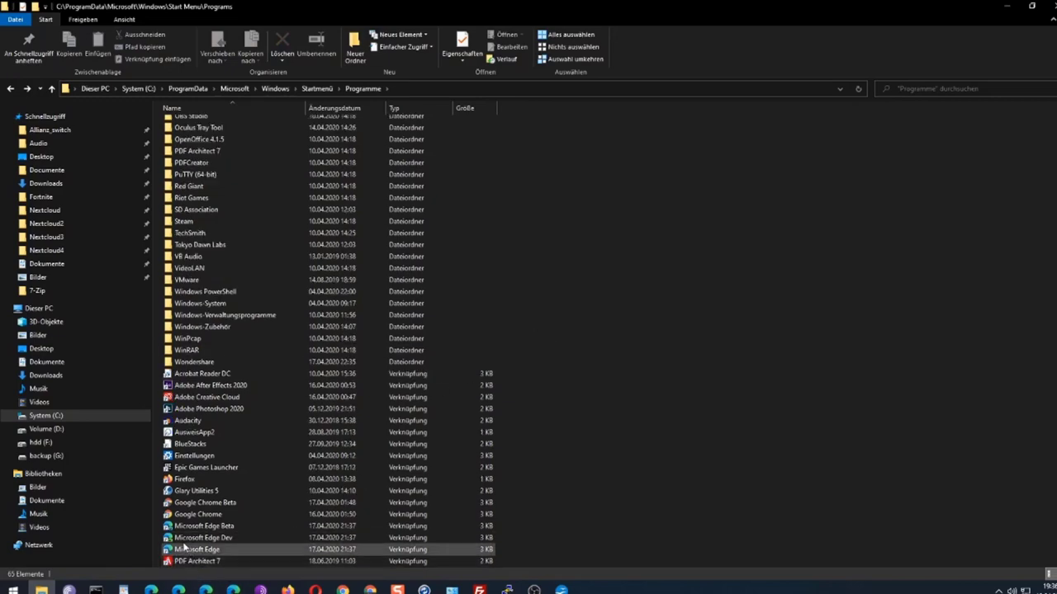
{"action": "left_click", "coordinate": [186, 551]}
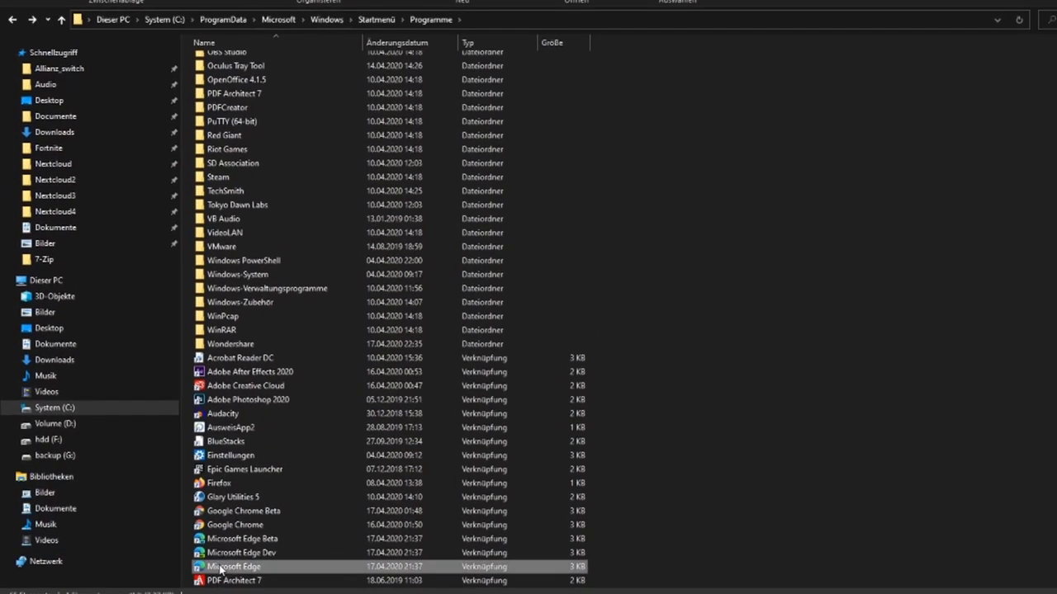
{"action": "left_click_drag", "start_coordinate": [221, 569], "coordinate": [226, 486]}
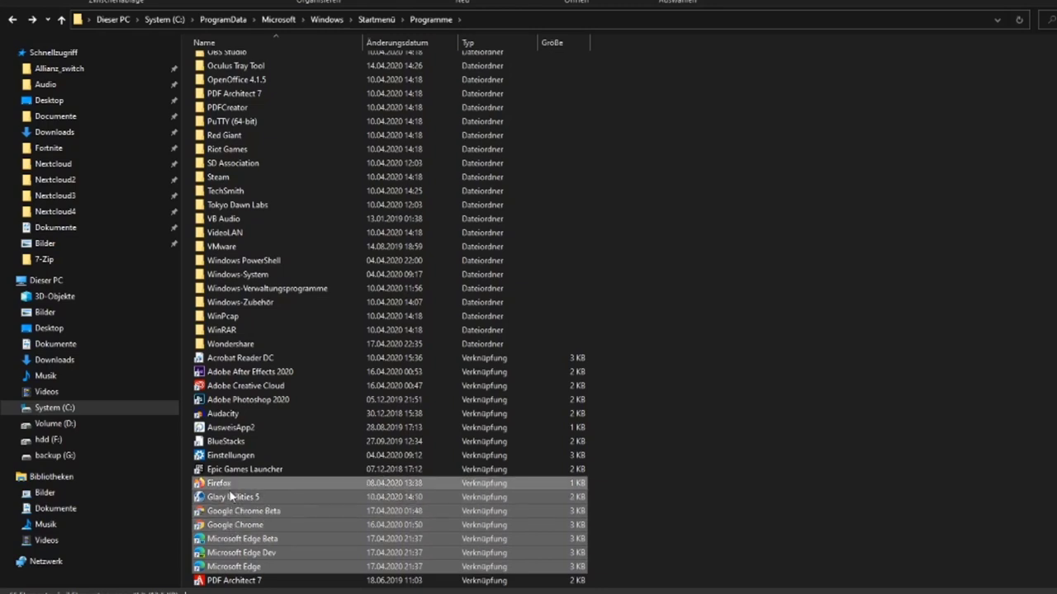
{"action": "left_click", "coordinate": [231, 496], "text": "ctrl"}
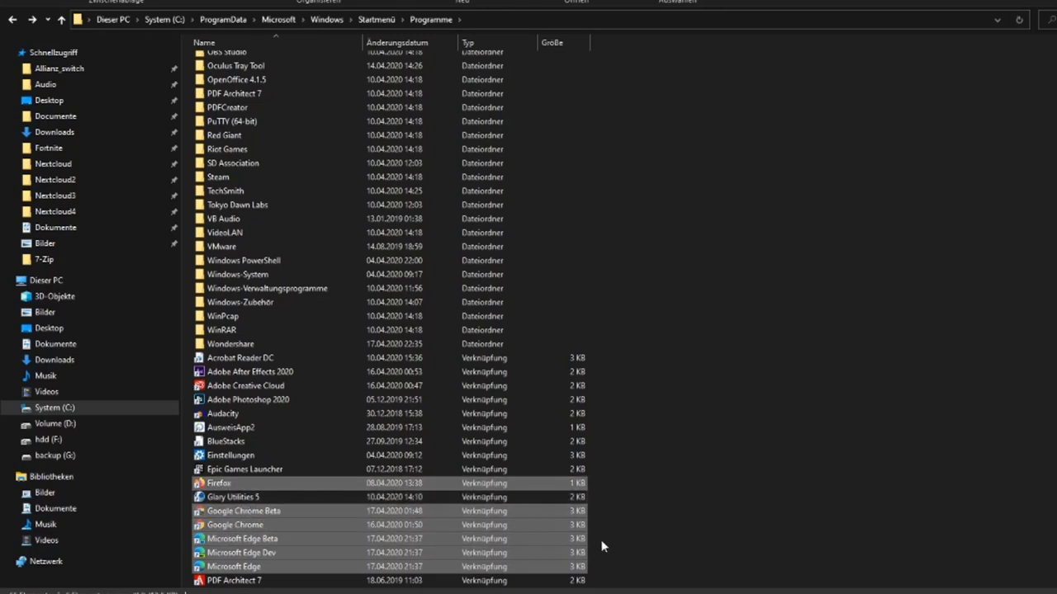
{"action": "left_click", "coordinate": [250, 440], "text": "ctrl"}
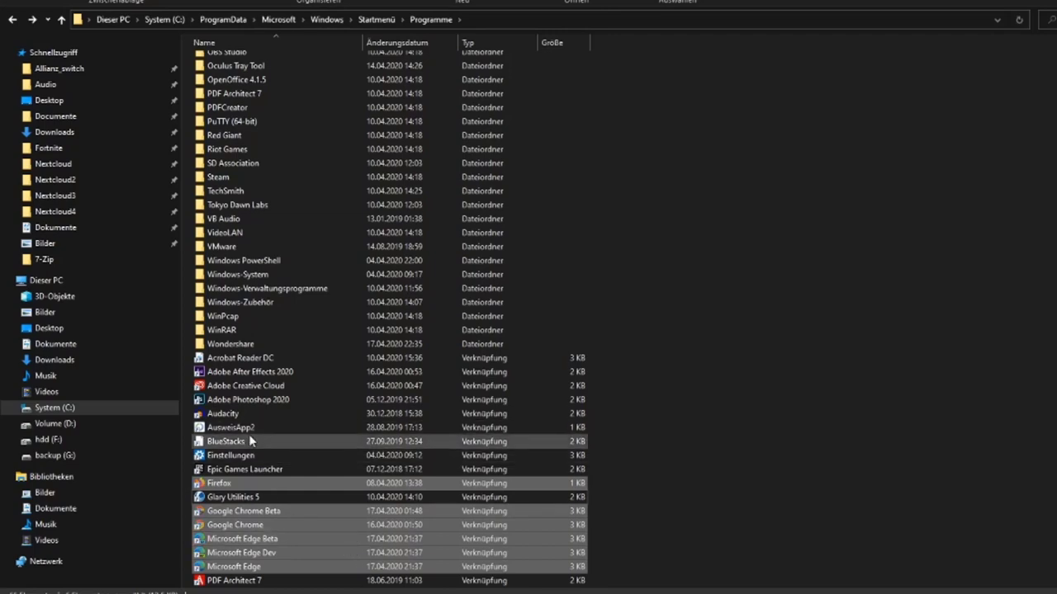
{"action": "scroll", "coordinate": [294, 47], "scroll_direction": "up", "scroll_amount": 10}
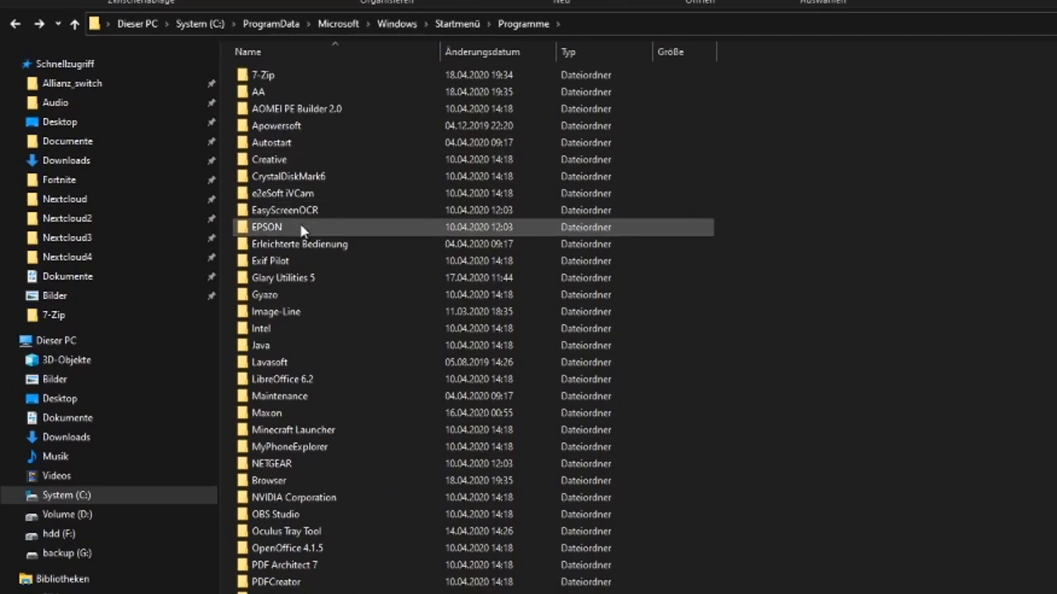
{"action": "key", "text": "b"}
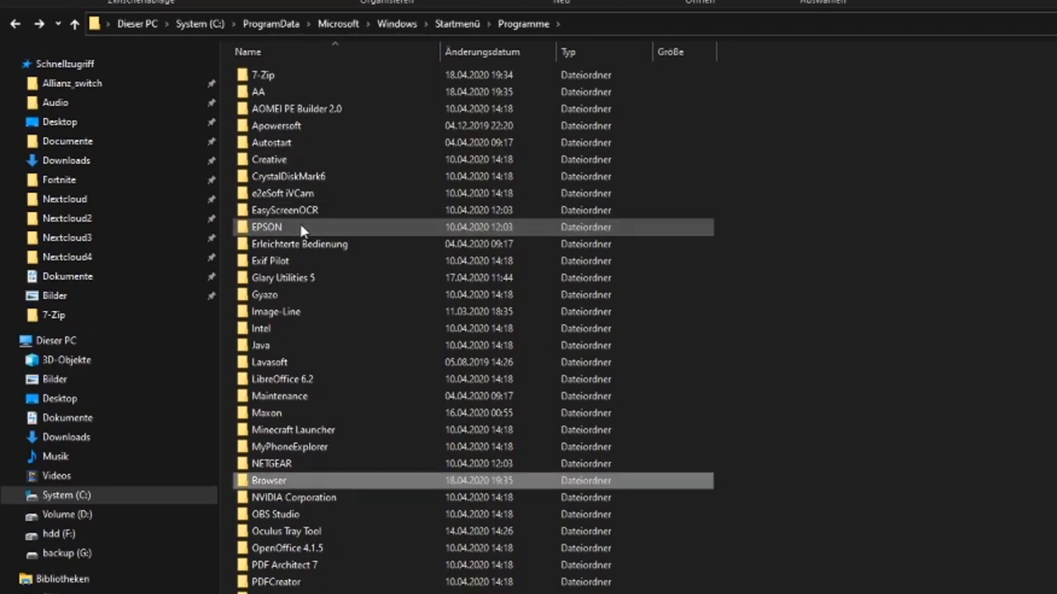
{"action": "double_click", "coordinate": [284, 484]}
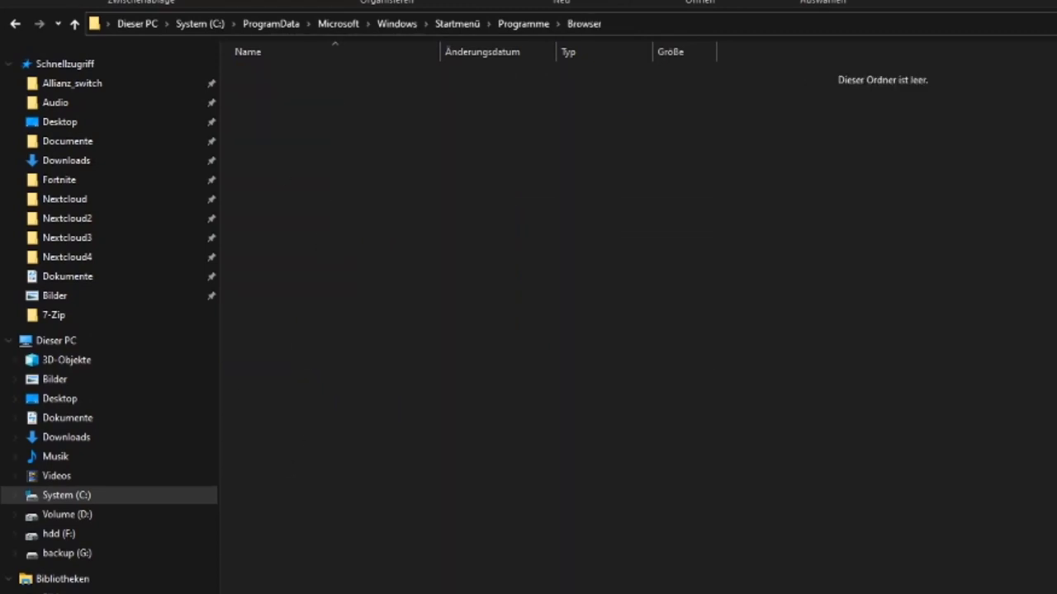
Look through the start menu's app list for the browser entries, and close the start menu
{"action": "key", "text": "super"}
{"action": "scroll", "coordinate": [111, 518], "scroll_direction": "down", "scroll_amount": 6}
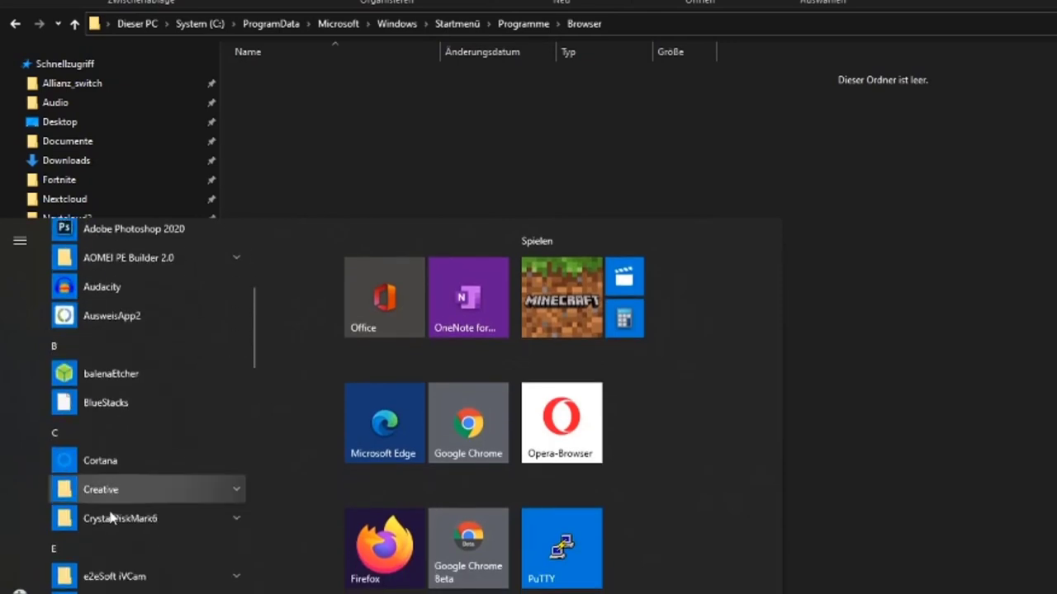
{"action": "scroll", "coordinate": [112, 519], "scroll_direction": "down", "scroll_amount": 15}
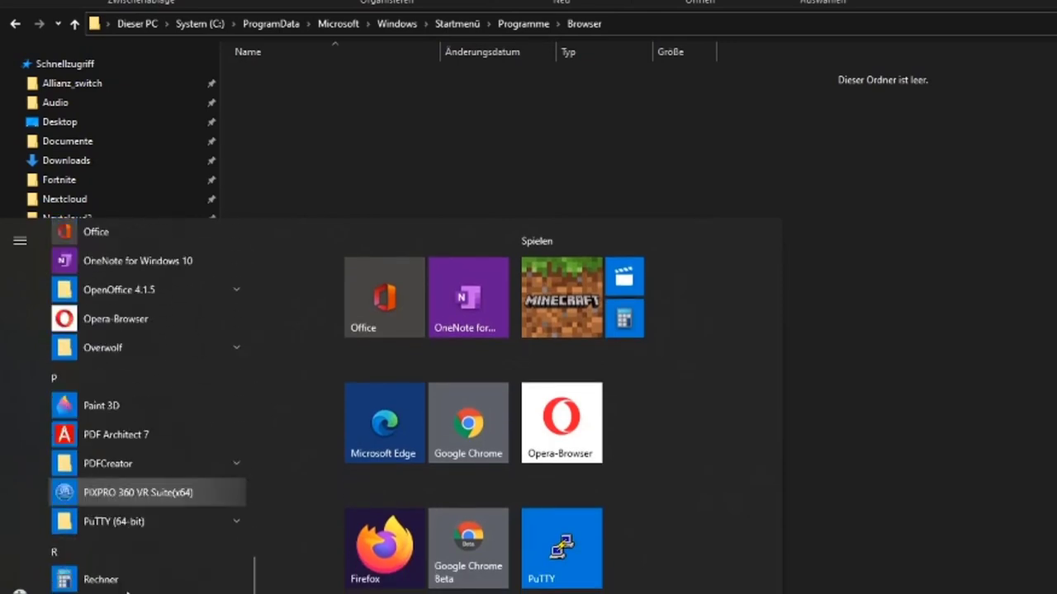
{"action": "scroll", "coordinate": [124, 487], "scroll_direction": "up", "scroll_amount": 8}
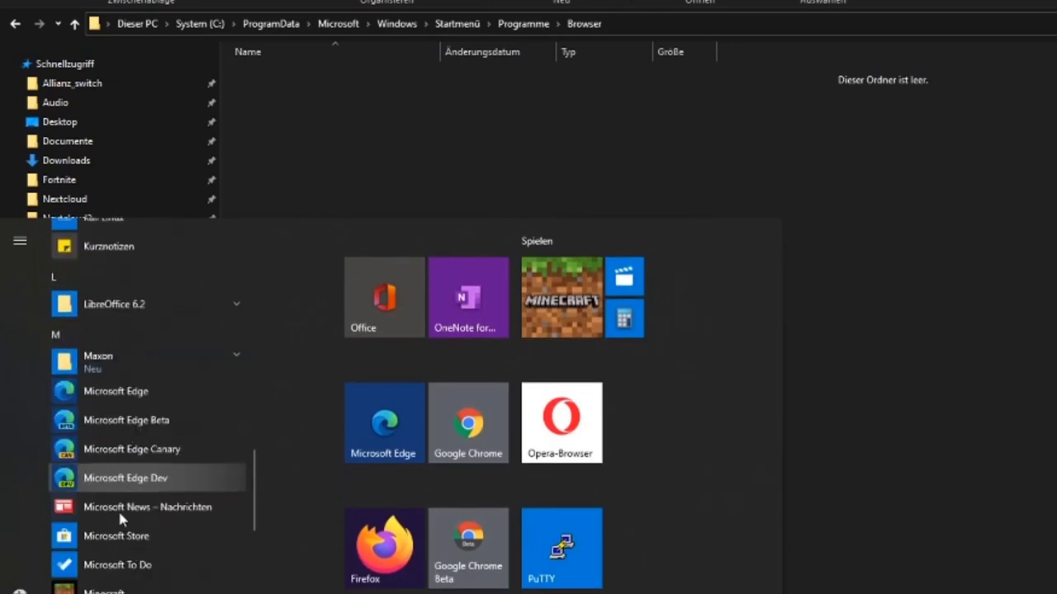
{"action": "scroll", "coordinate": [116, 528], "scroll_direction": "down", "scroll_amount": 2}
{"action": "key", "text": "Escape"}
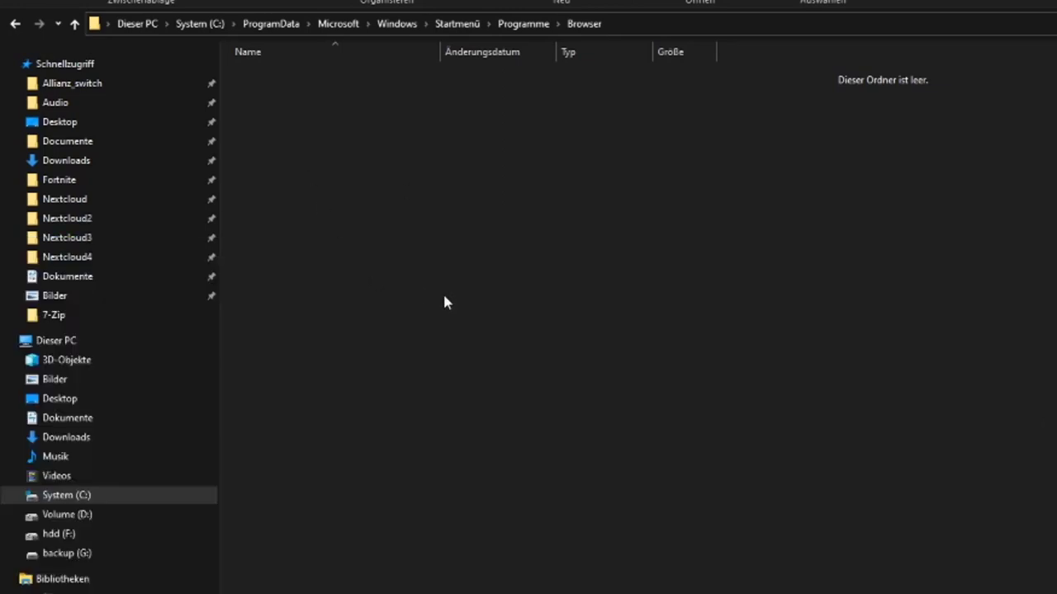
Paste the cut browser shortcuts into the Browser folder, granting administrator permission for all items, and refresh the folder
{"action": "left_click", "coordinate": [652, 233]}
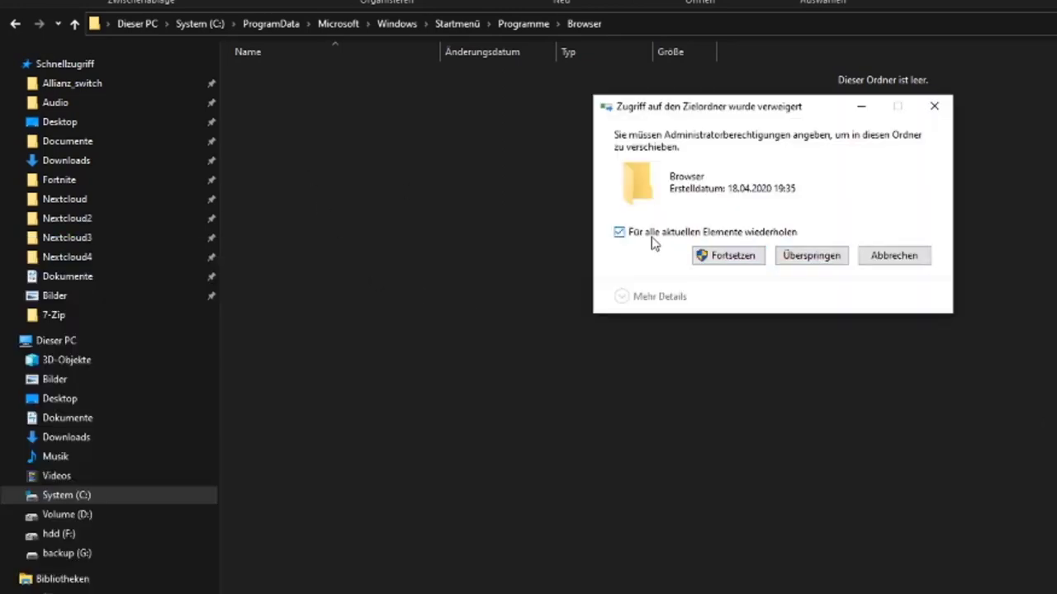
{"action": "left_click", "coordinate": [706, 254]}
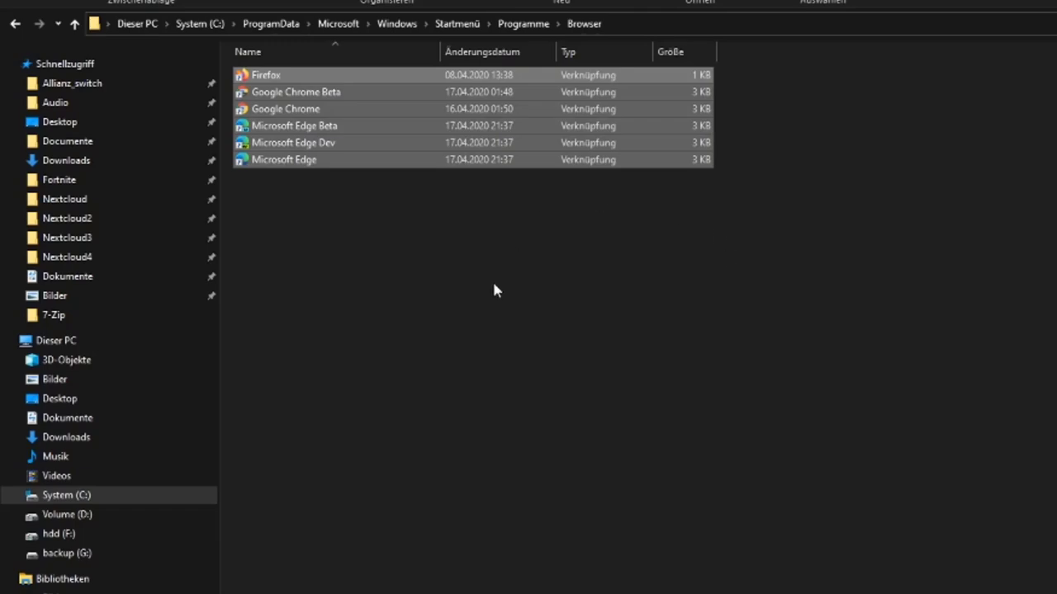
{"action": "right_click", "coordinate": [493, 275]}
{"action": "left_click", "coordinate": [521, 338]}
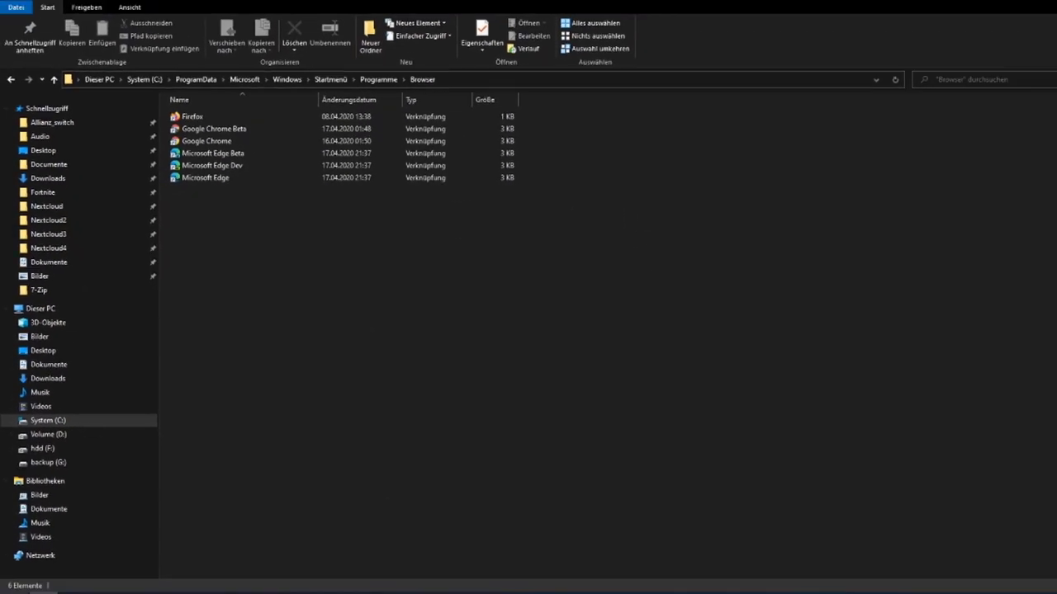
Expand the Browser folder in the start menu and open the file location of its Google Chrome entry
{"action": "left_click", "coordinate": [15, 570]}
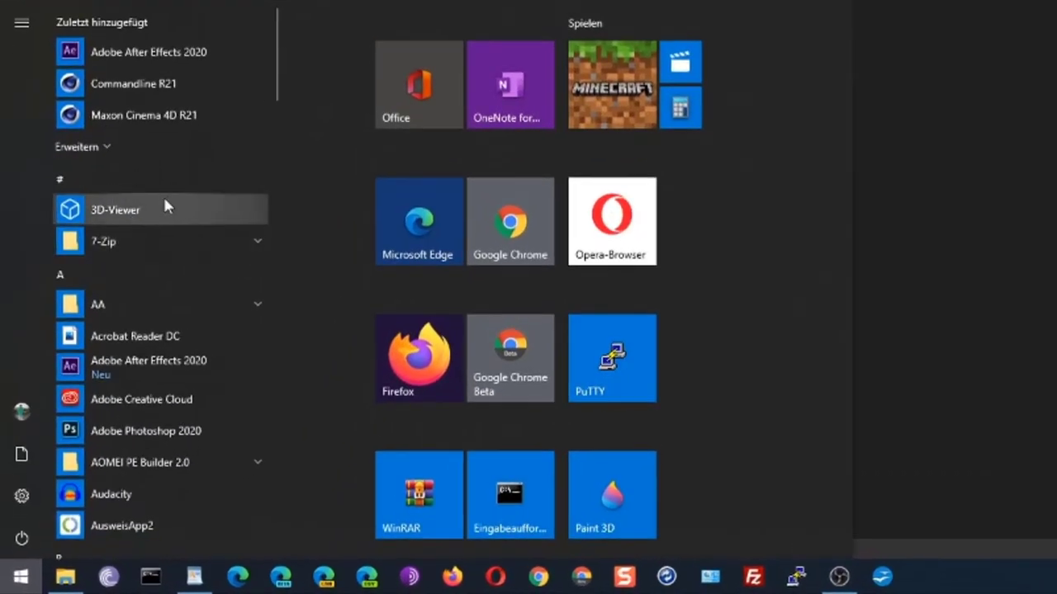
{"action": "scroll", "coordinate": [178, 189], "scroll_direction": "down", "scroll_amount": 3}
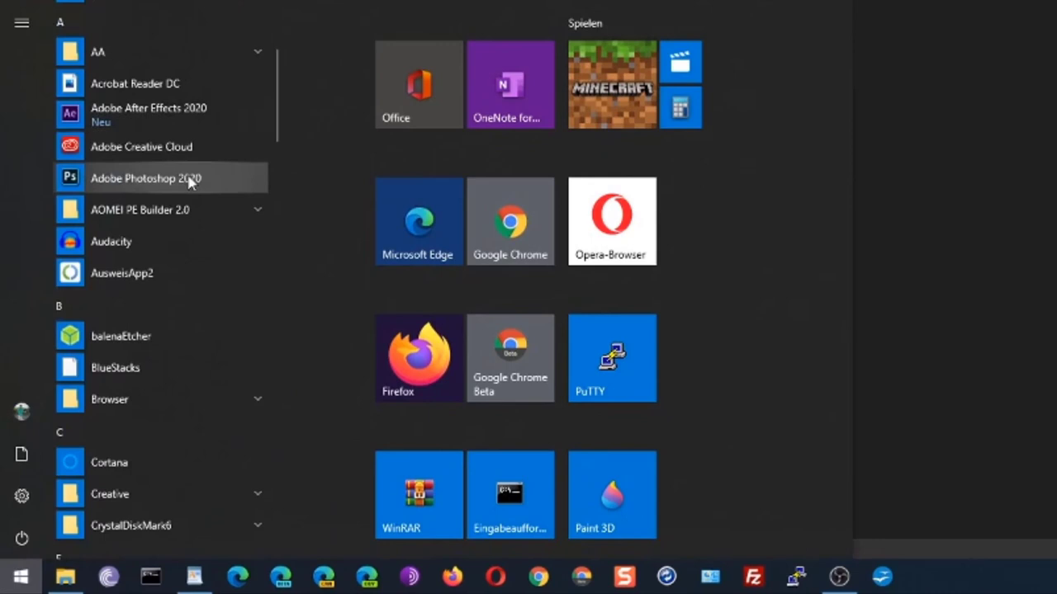
{"action": "scroll", "coordinate": [210, 175], "scroll_direction": "down", "scroll_amount": 5}
{"action": "scroll", "coordinate": [181, 132], "scroll_direction": "up", "scroll_amount": 3}
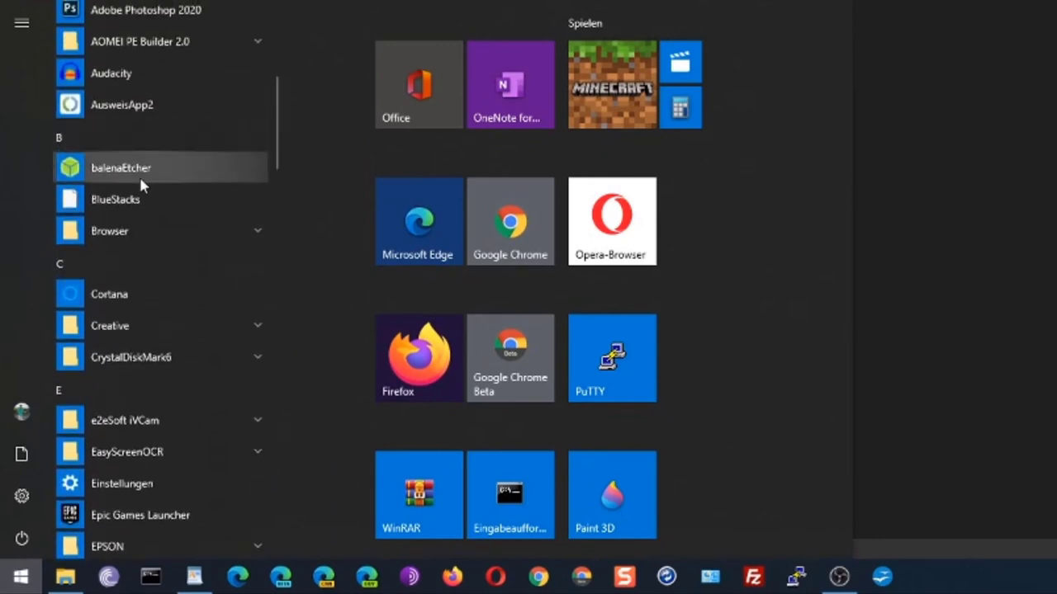
{"action": "scroll", "coordinate": [163, 141], "scroll_direction": "up", "scroll_amount": 1}
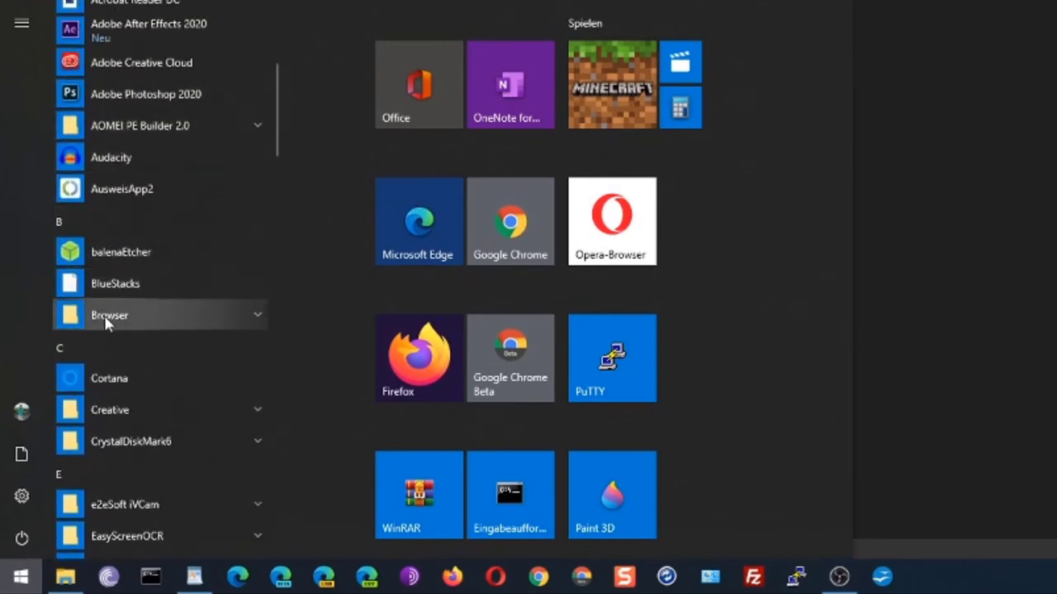
{"action": "left_click", "coordinate": [136, 322]}
{"action": "scroll", "coordinate": [206, 273], "scroll_direction": "down", "scroll_amount": 2}
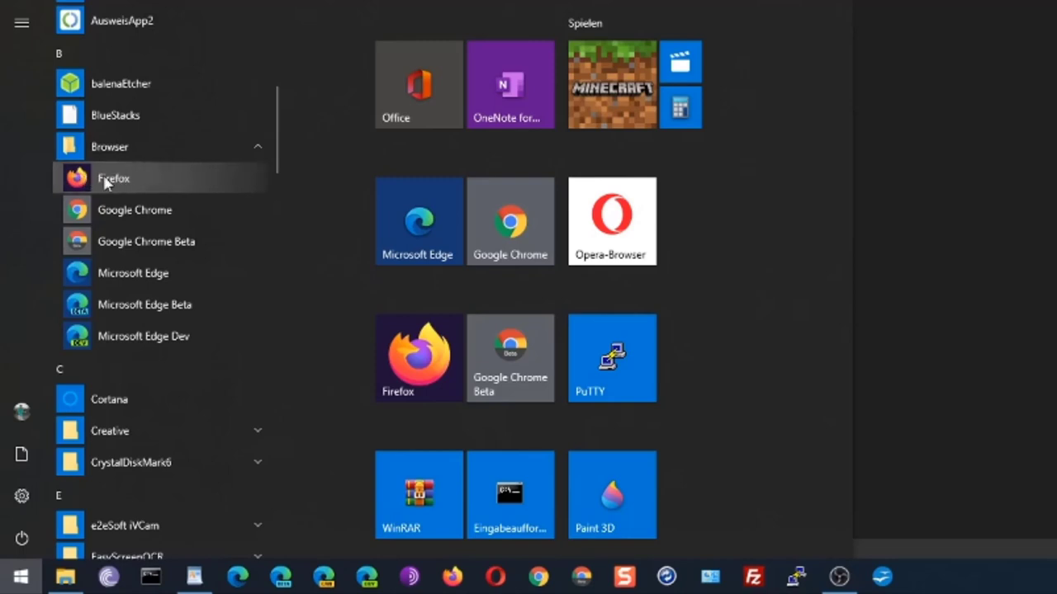
{"action": "left_click", "coordinate": [511, 355]}
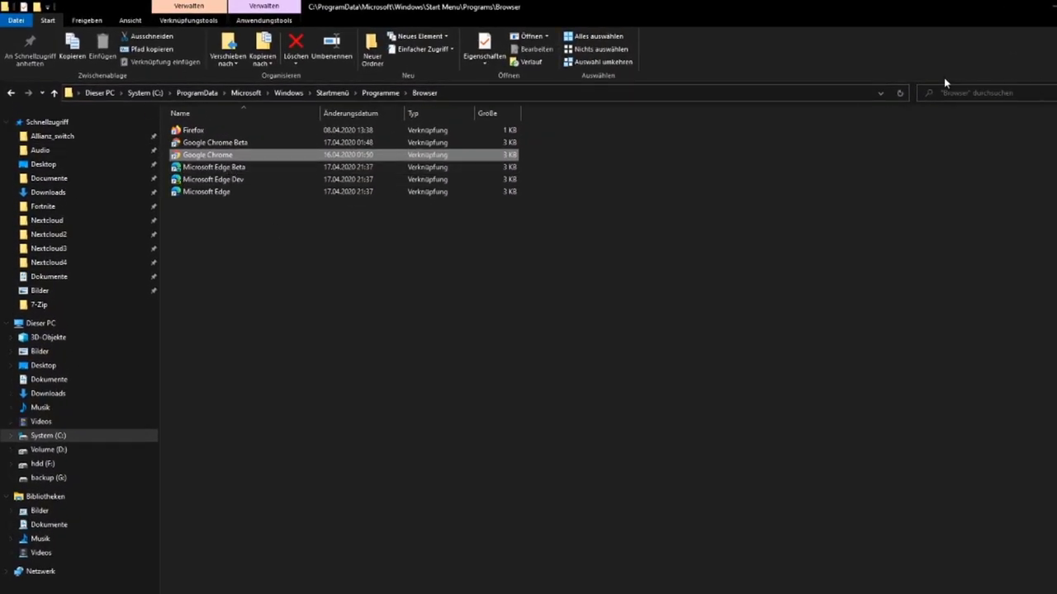
Display the full path of the Browser folder, and go to the root of the System (C:) drive
{"action": "left_click", "coordinate": [465, 95]}
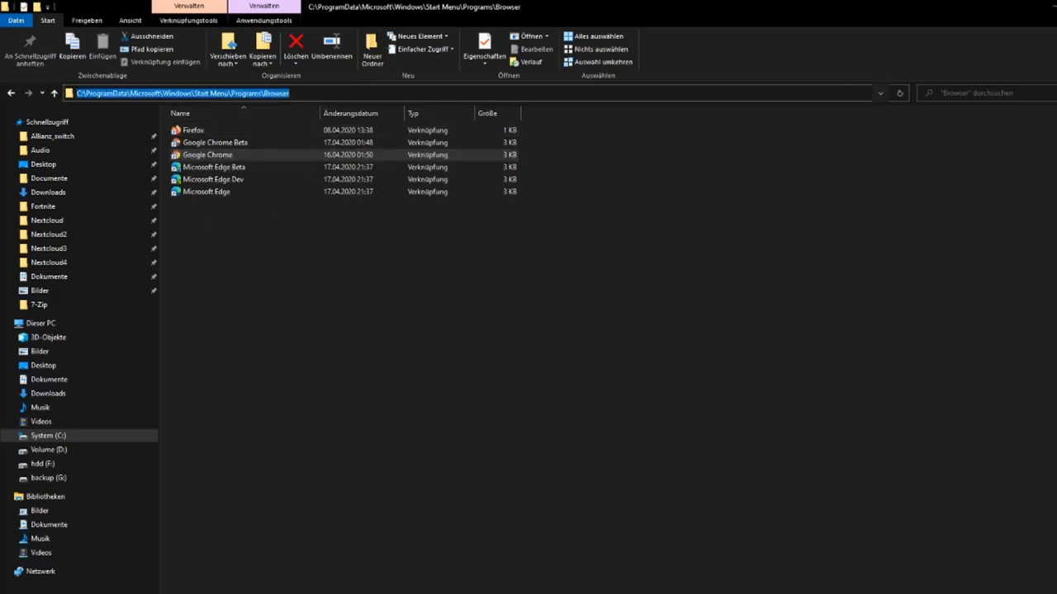
{"action": "left_click", "coordinate": [314, 93]}
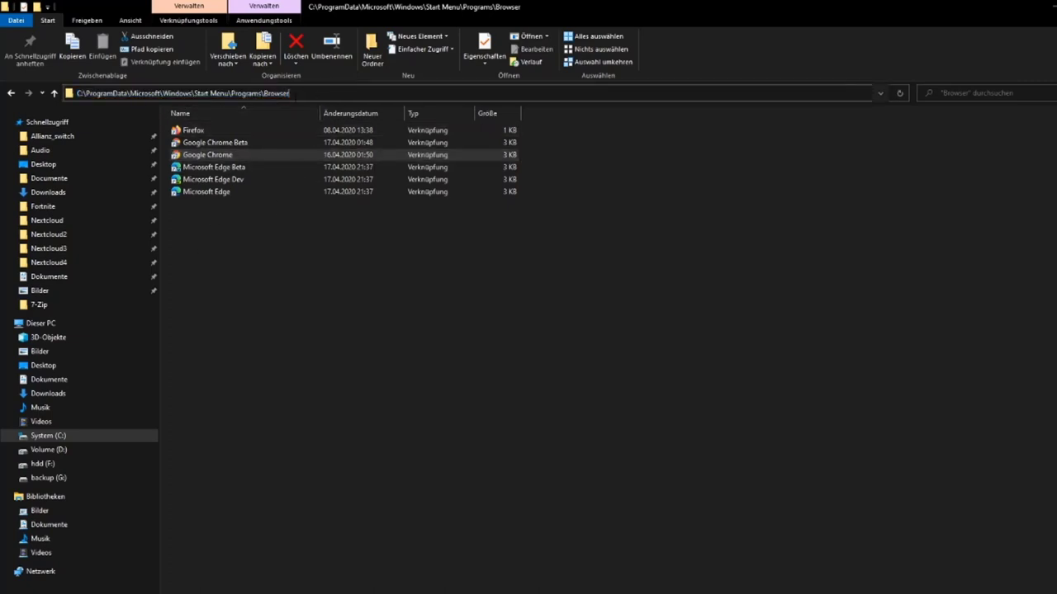
{"action": "left_click", "coordinate": [43, 437]}
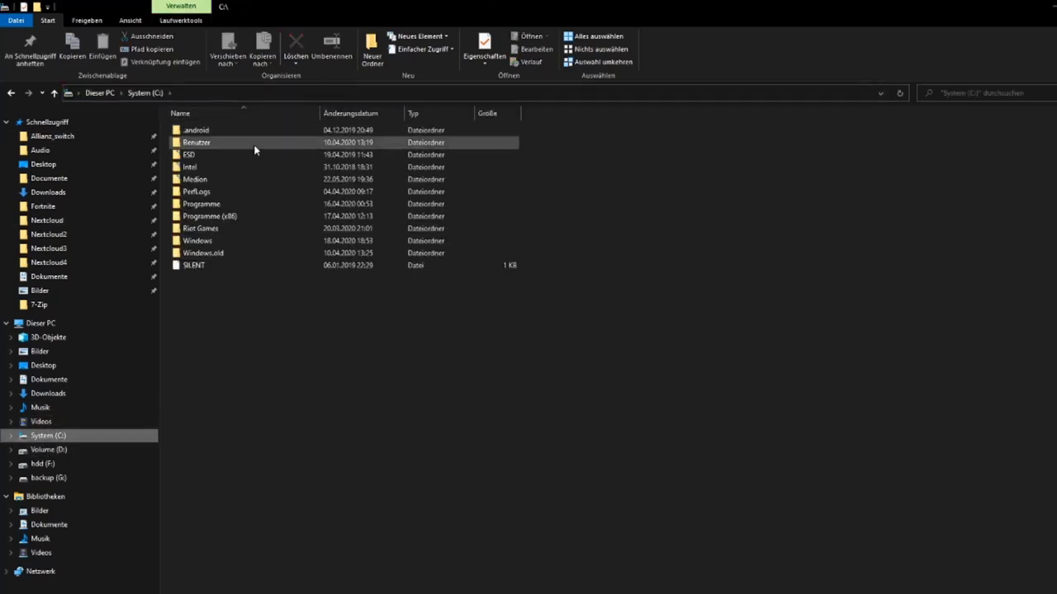
Open the user's profile folder under Benutzer on the C: drive and go to its appdata subfolder by path
{"action": "double_click", "coordinate": [199, 144]}
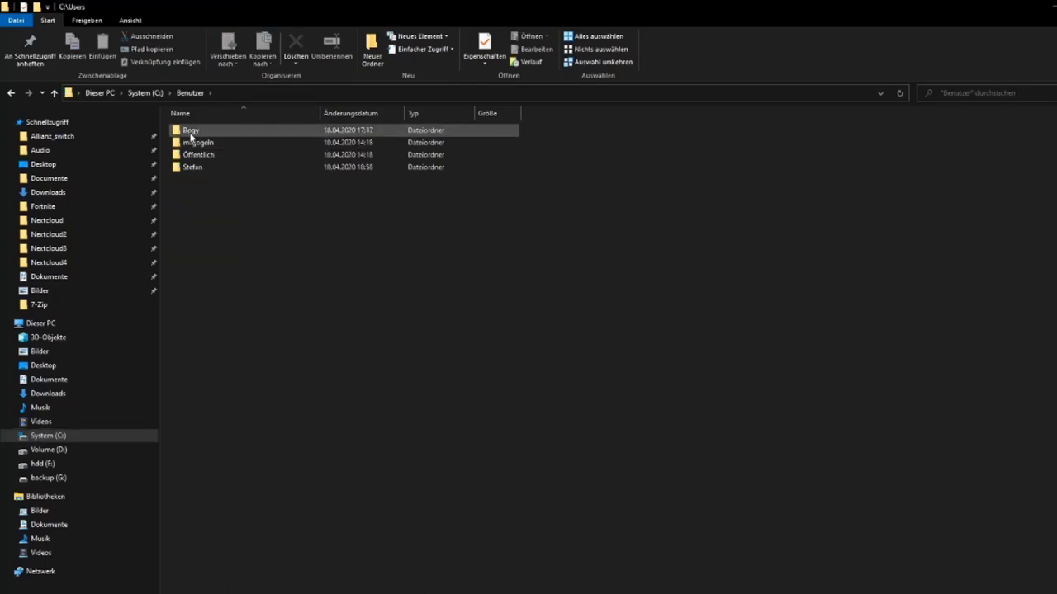
{"action": "double_click", "coordinate": [191, 130]}
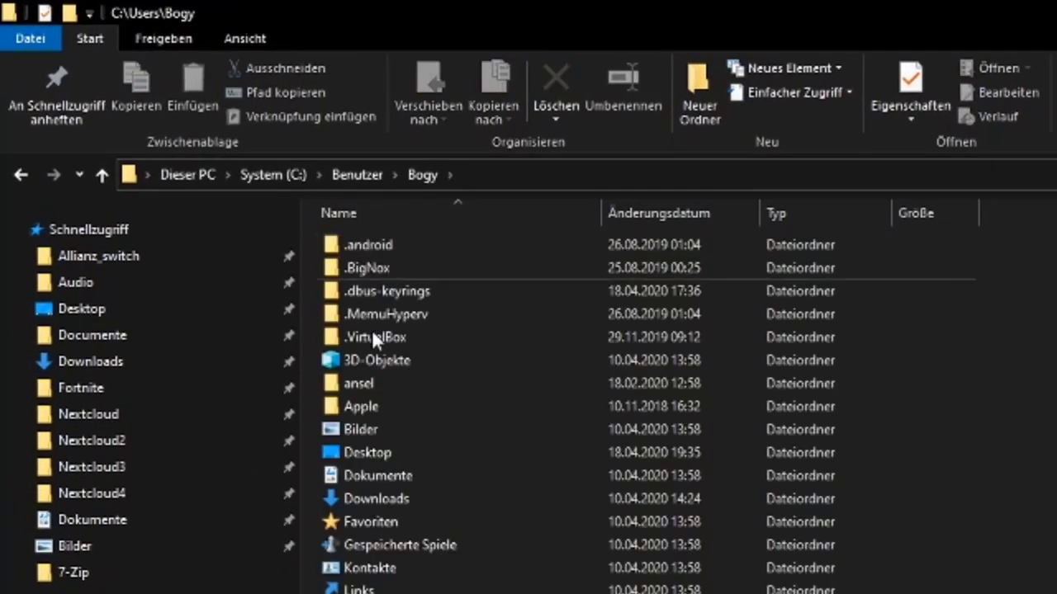
{"action": "left_click", "coordinate": [506, 169]}
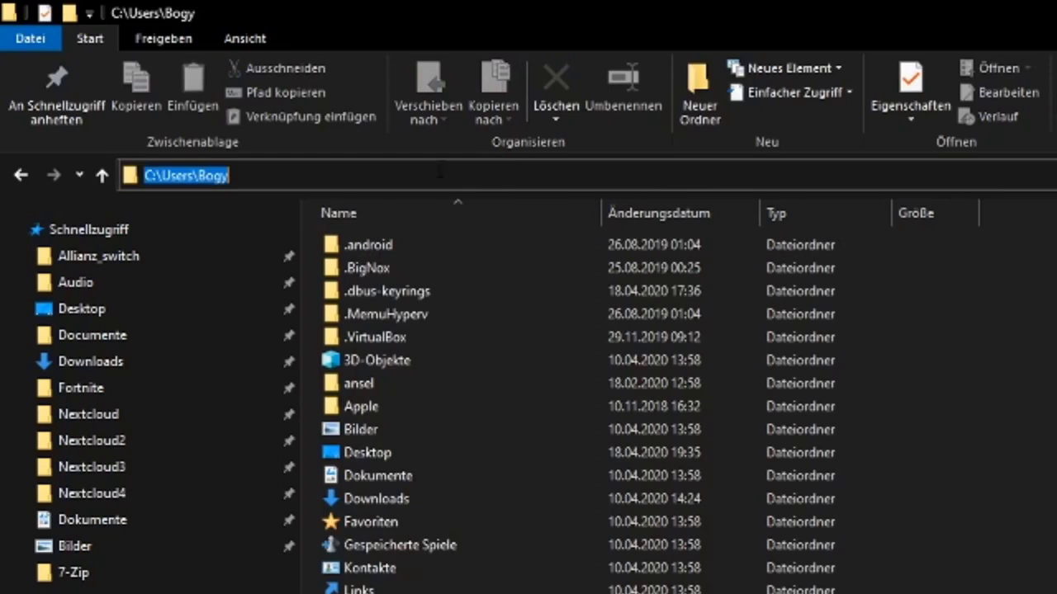
{"action": "left_click", "coordinate": [440, 171]}
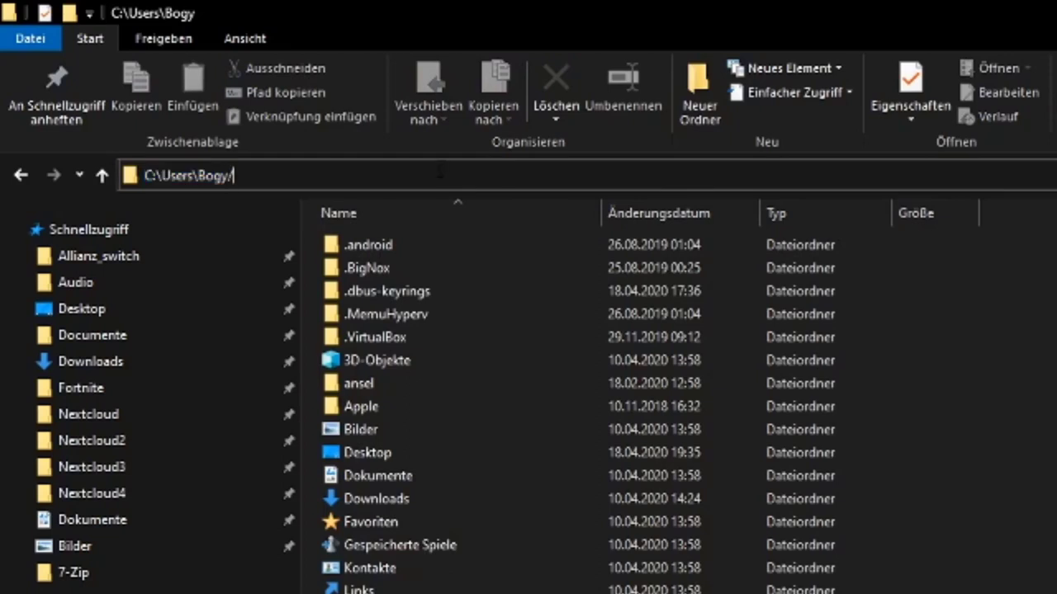
{"action": "type", "text": "/appdata"}
{"action": "key", "text": "Return"}
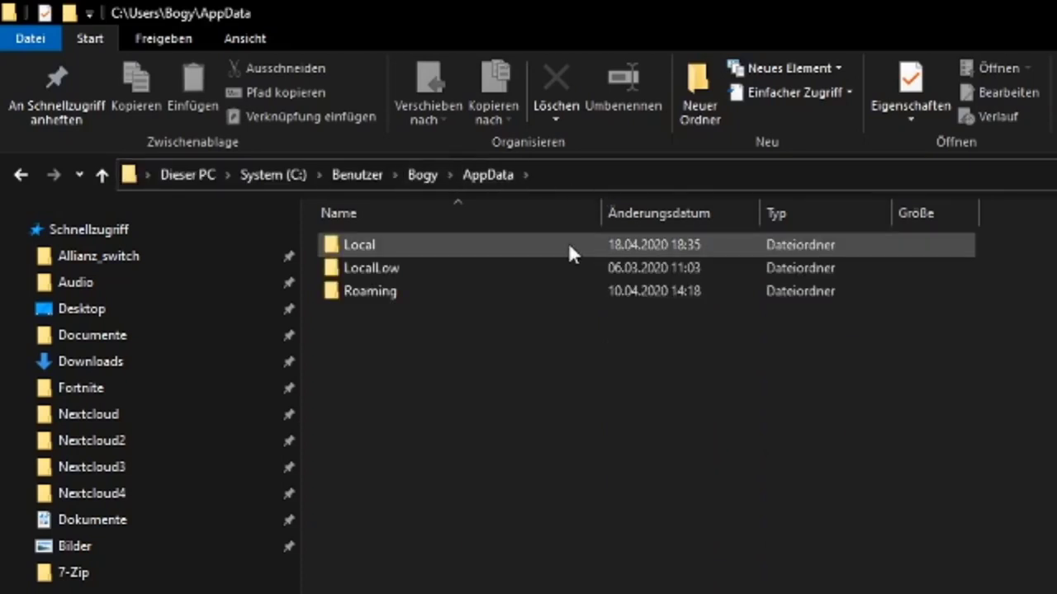
Select the Local, LocalLow and Roaming folders in turn within AppData, and open Roaming
{"action": "left_click", "coordinate": [394, 241]}
{"action": "left_click", "coordinate": [395, 268]}
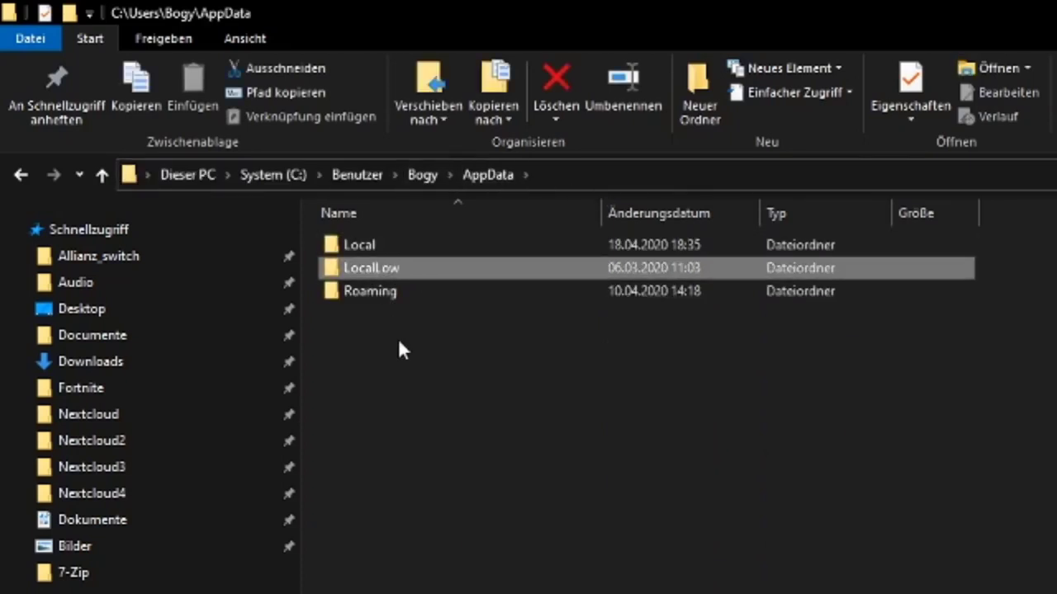
{"action": "left_click", "coordinate": [381, 294]}
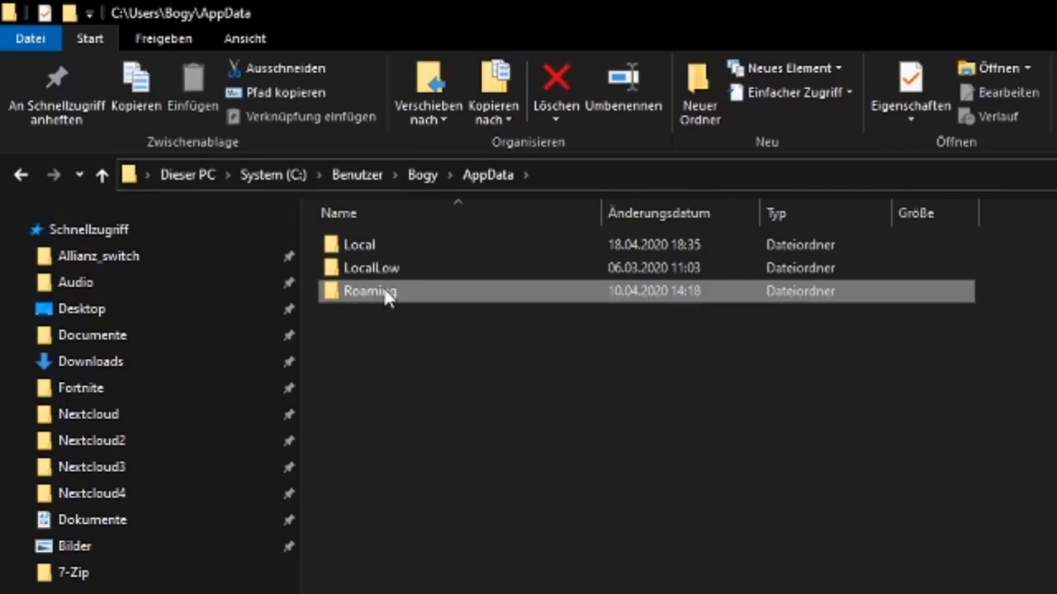
{"action": "mouse_move", "coordinate": [388, 298]}
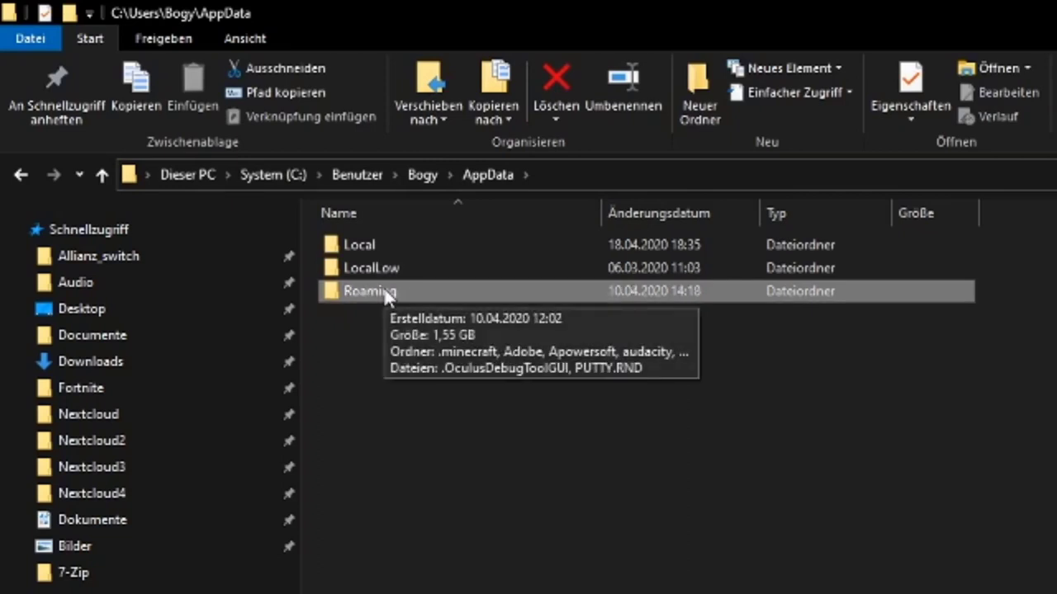
{"action": "left_click", "coordinate": [394, 243]}
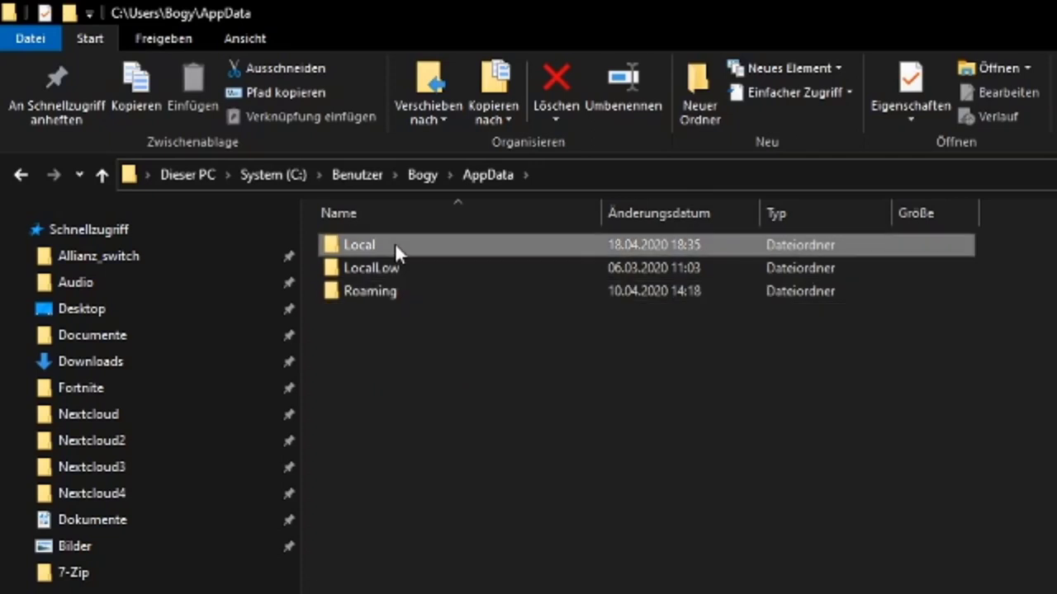
{"action": "left_click", "coordinate": [398, 297]}
{"action": "double_click", "coordinate": [398, 296]}
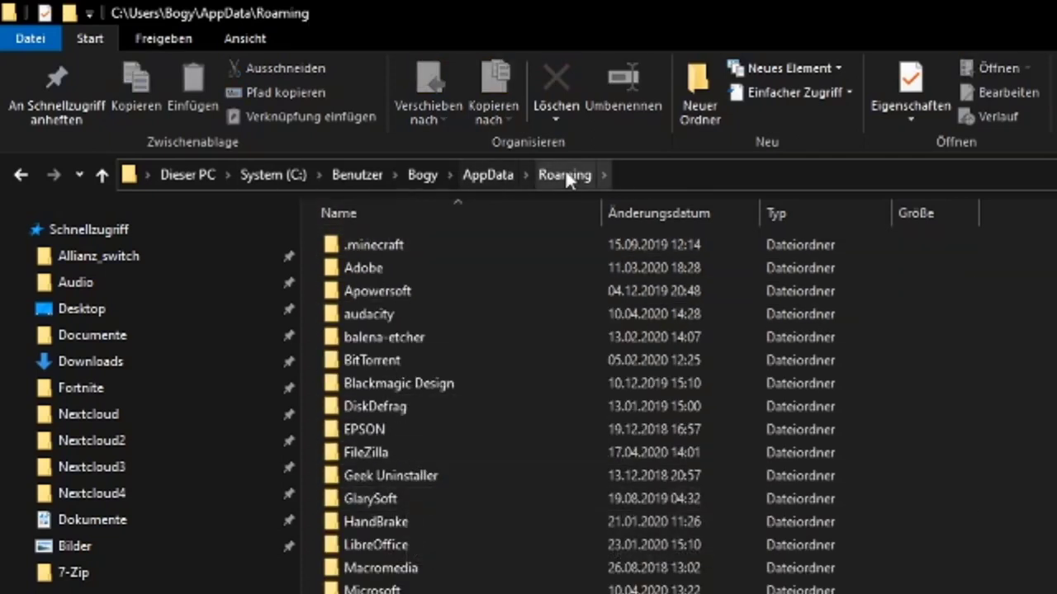
Go from Roaming through Microsoft, Windows and Startmenü into the user's own Programme folder
{"action": "key", "text": "m"}
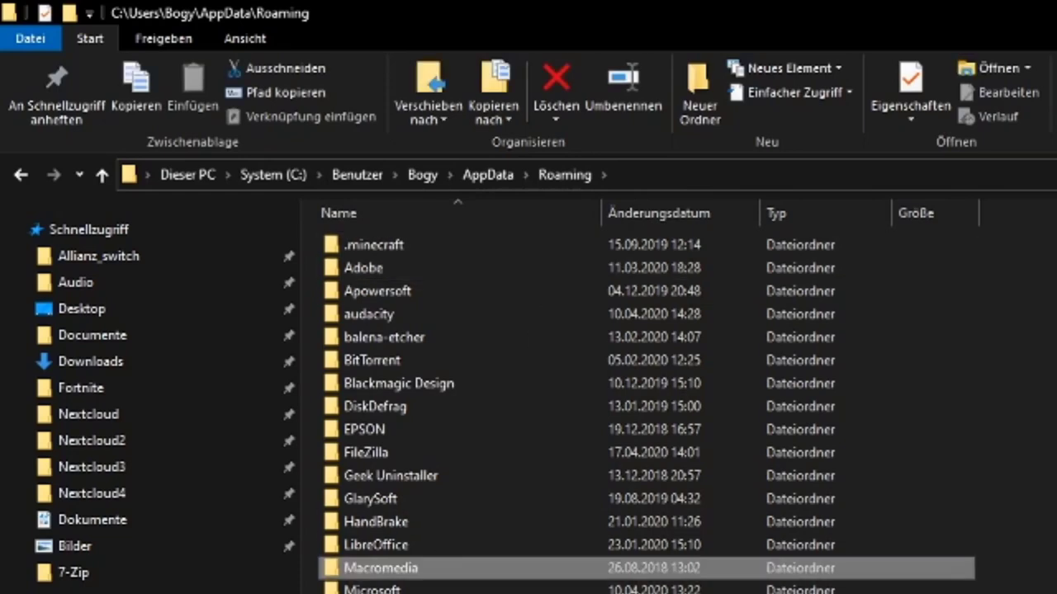
{"action": "double_click", "coordinate": [381, 582]}
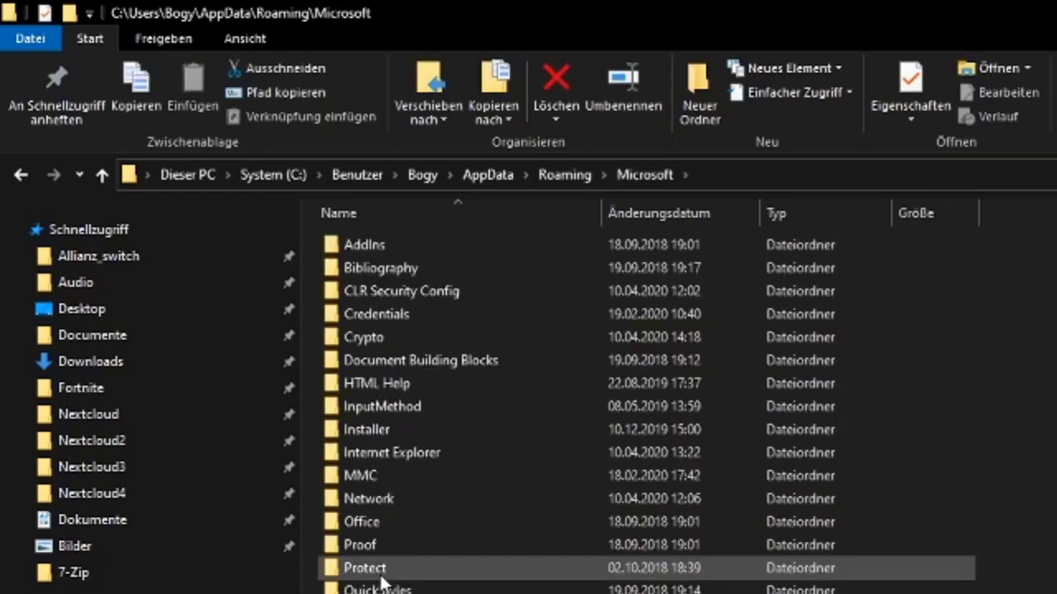
{"action": "key", "text": "w"}
{"action": "key", "text": "Return"}
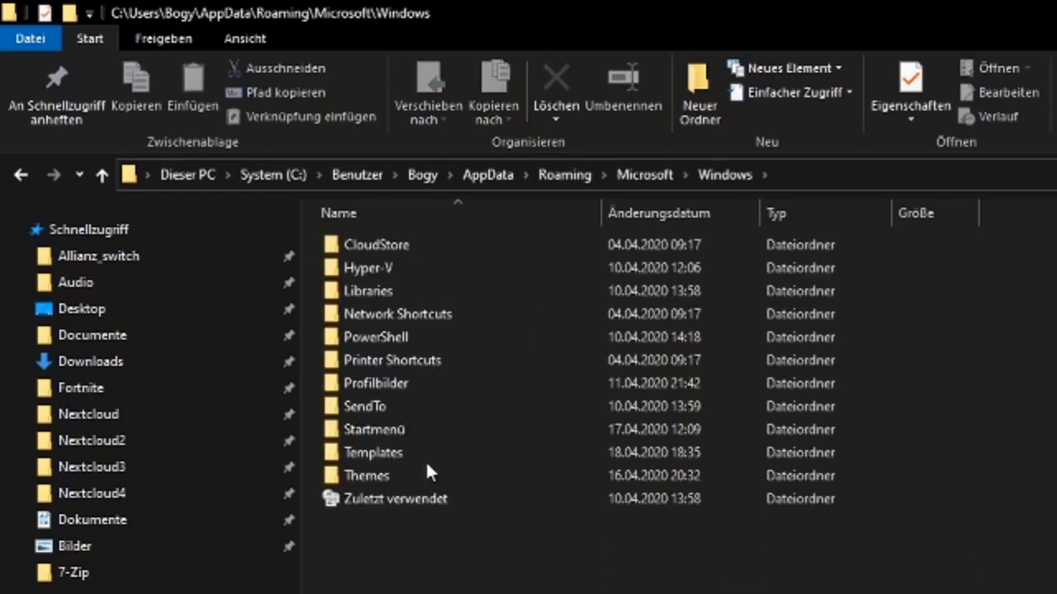
{"action": "double_click", "coordinate": [383, 429]}
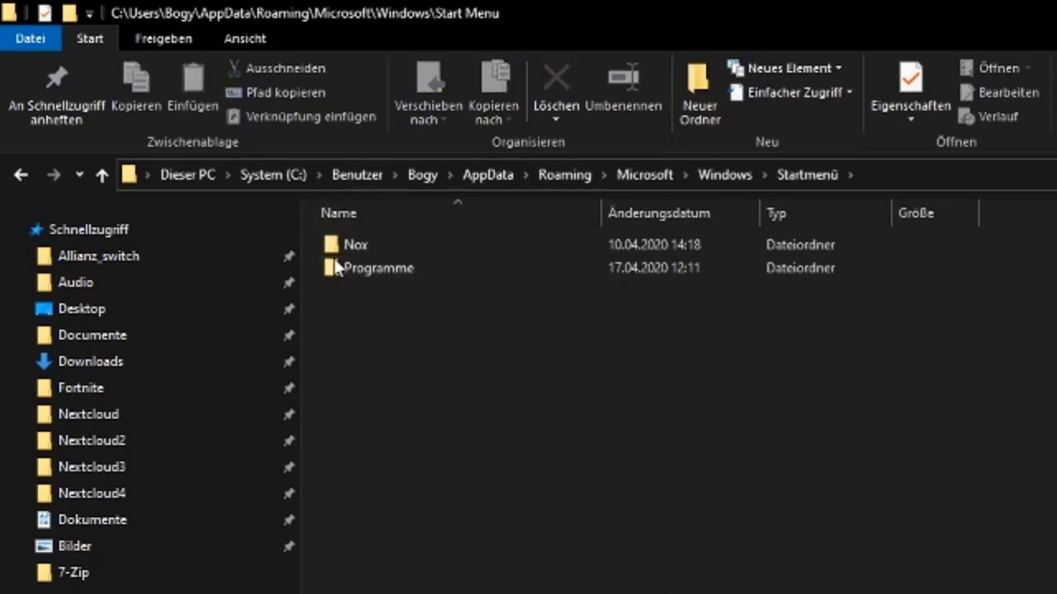
{"action": "double_click", "coordinate": [371, 272]}
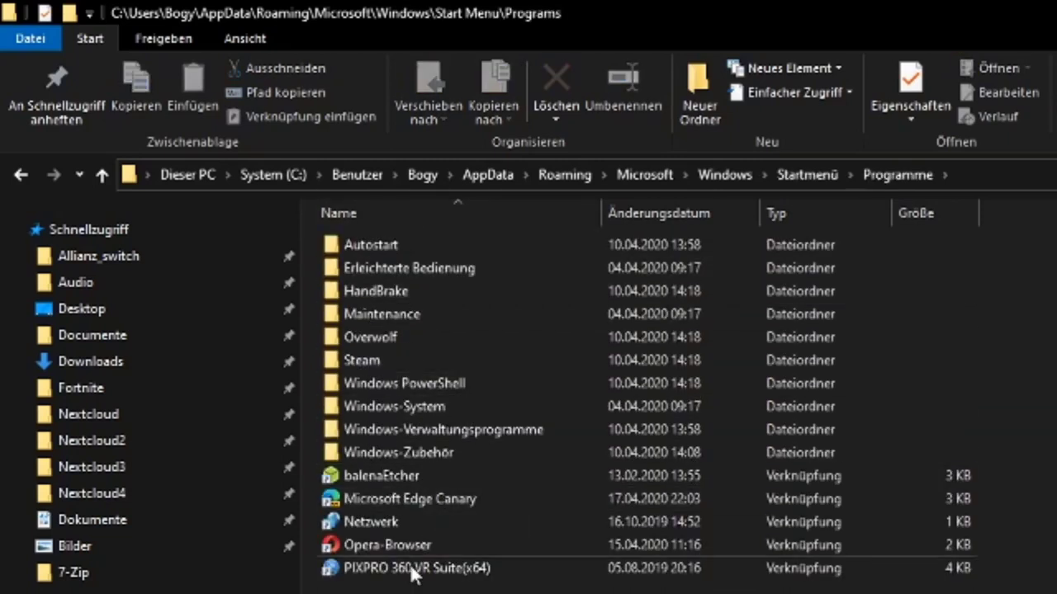
Display the full path of the user's Programme folder, which holds the Microsoft Edge Canary shortcut
{"action": "left_click", "coordinate": [445, 499]}
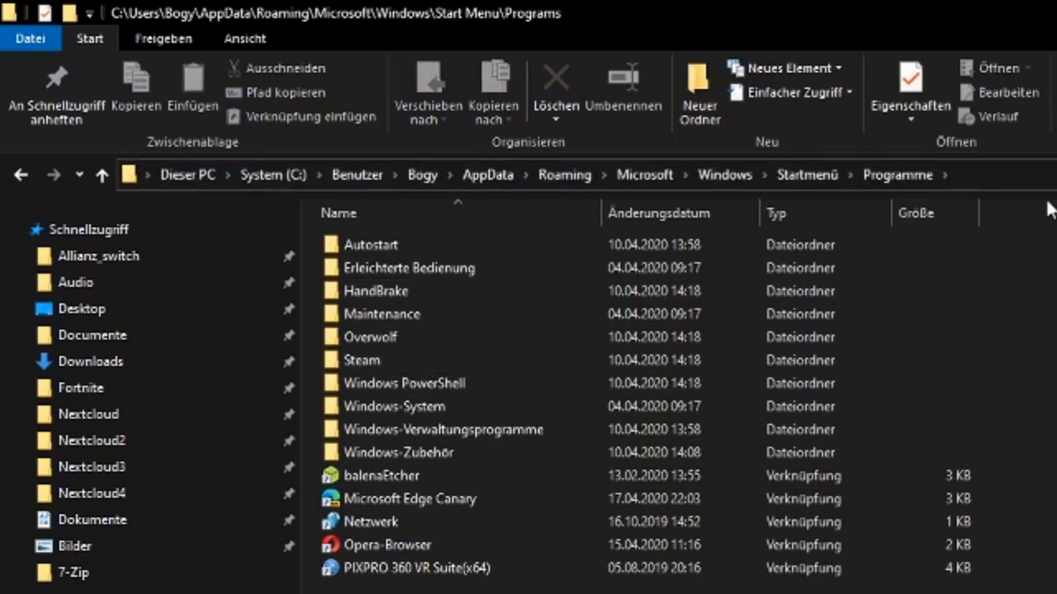
{"action": "left_click", "coordinate": [1026, 178]}
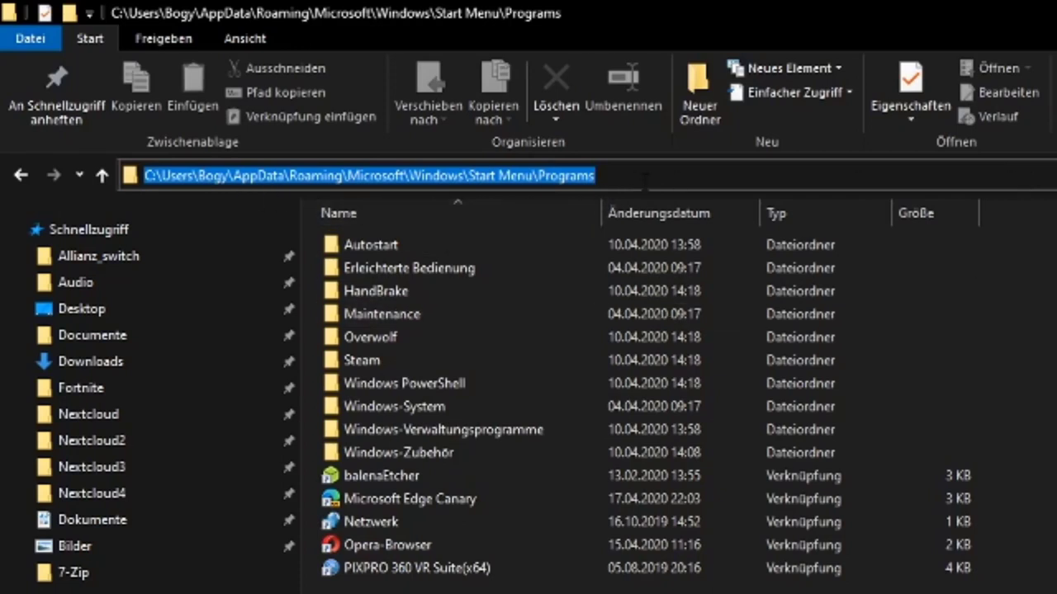
{"action": "left_click", "coordinate": [637, 182]}
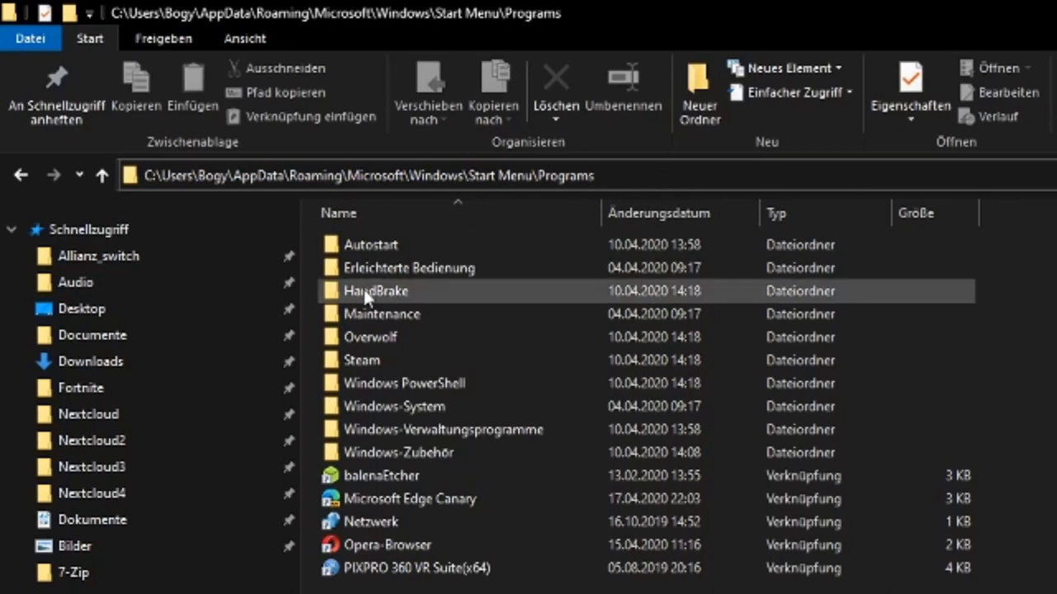
Return to the Startmenü folder, go up to Roaming, and display the Roaming folder's full path
{"action": "left_click", "coordinate": [20, 177]}
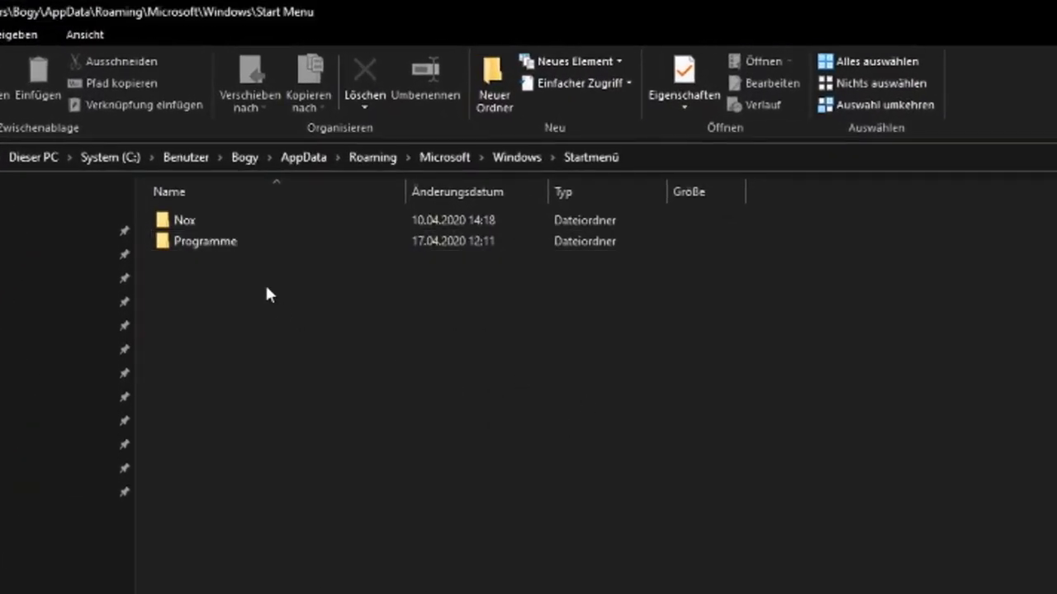
{"action": "left_click", "coordinate": [373, 158]}
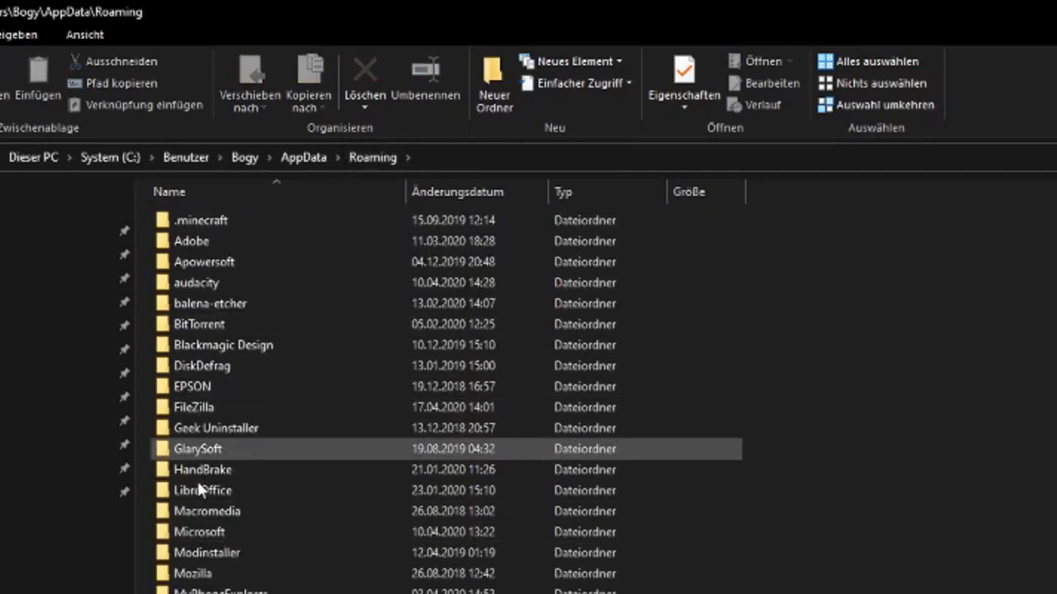
{"action": "left_click", "coordinate": [419, 157]}
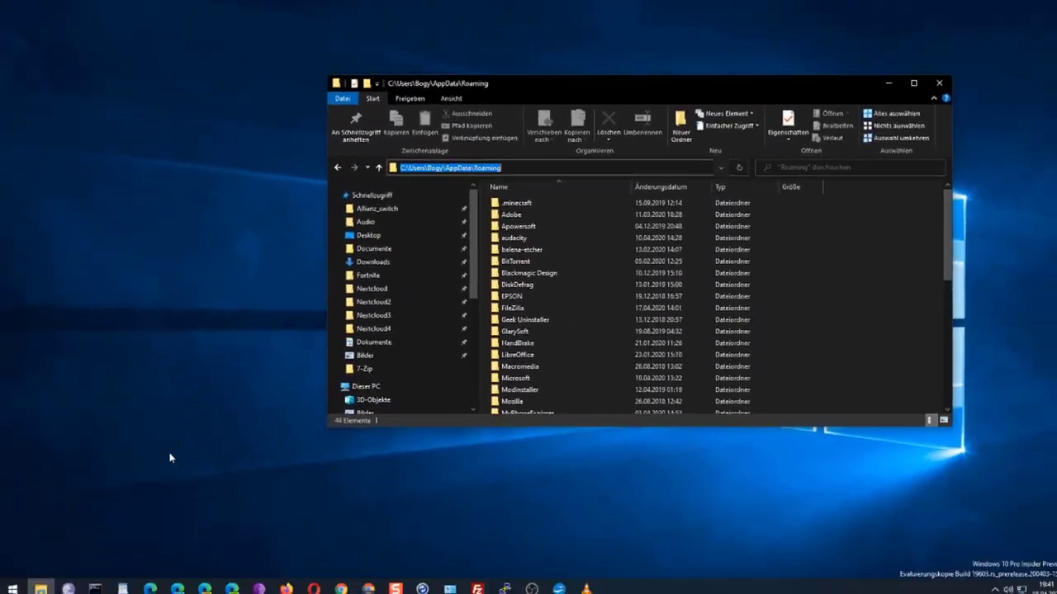
Open the start menu briefly, close it, and minimize the Roaming folder window
{"action": "left_click", "coordinate": [13, 584]}
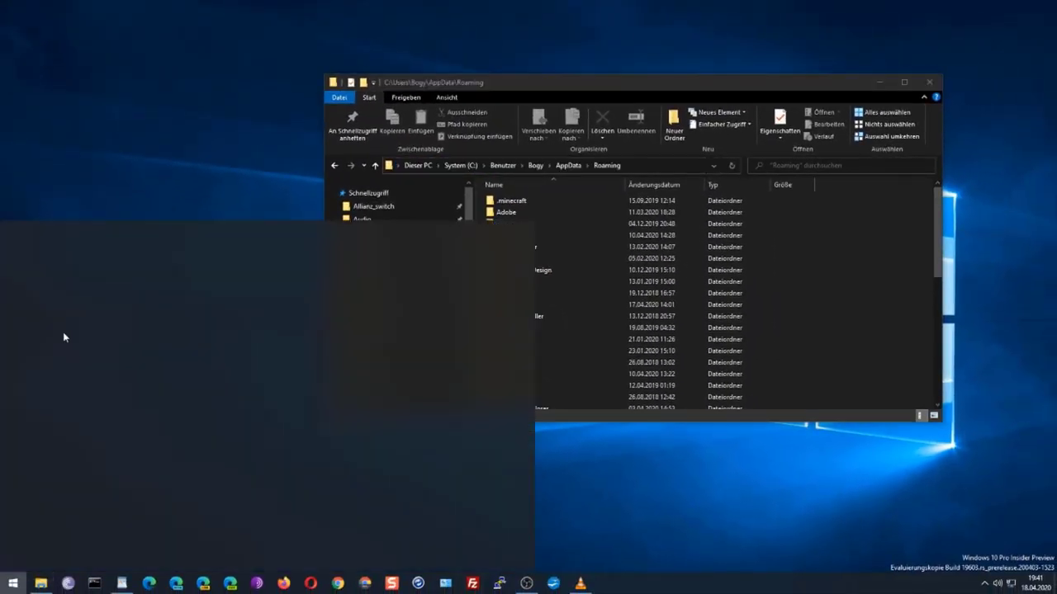
{"action": "left_click", "coordinate": [130, 85]}
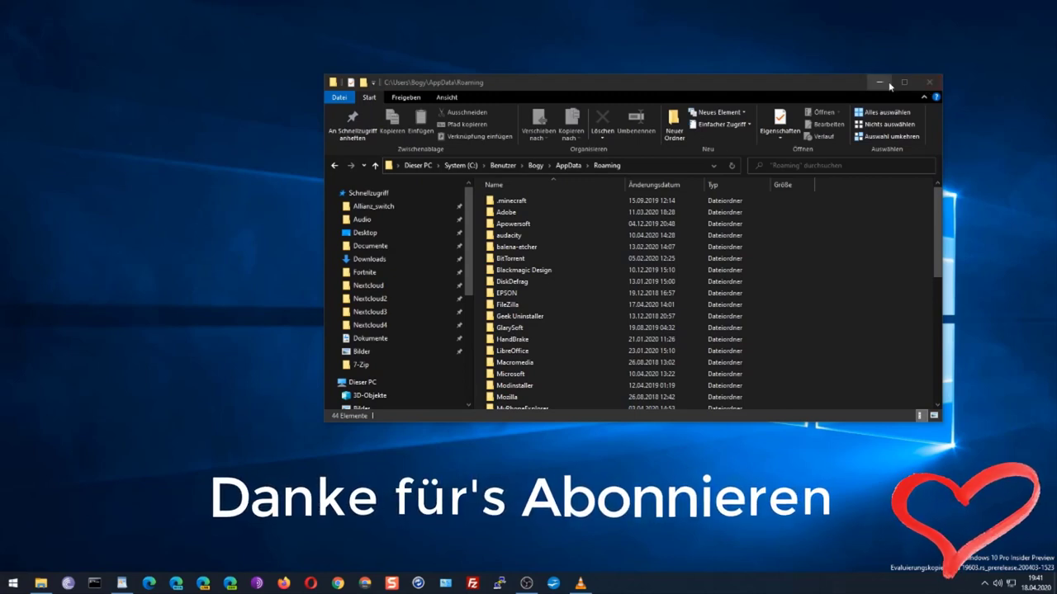
{"action": "left_click", "coordinate": [867, 83]}
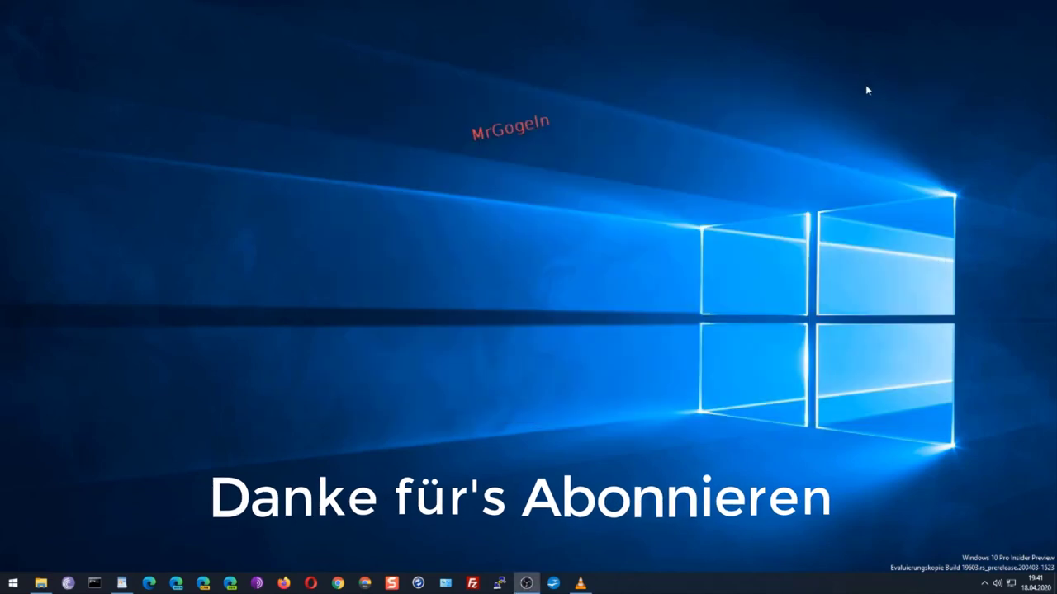